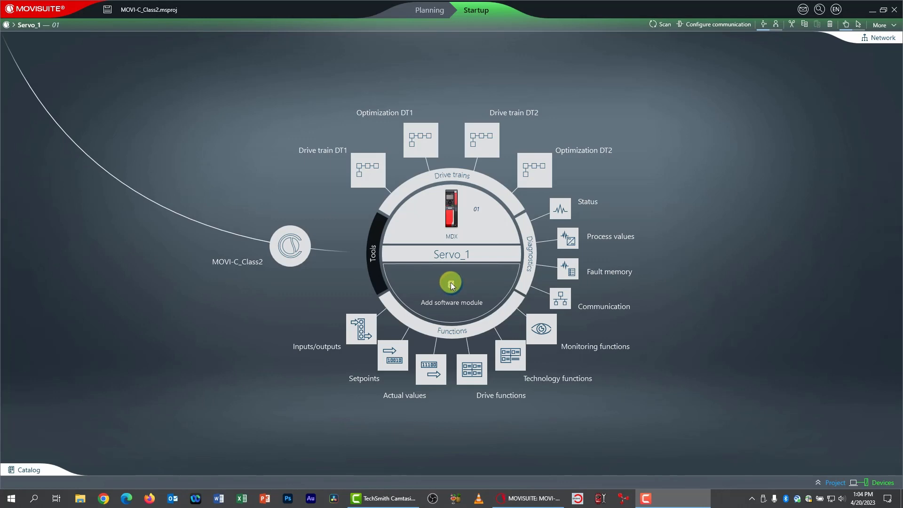
# Step: Add the MOVIKIT Velocity Drive software module to Servo_1 and accept the change of its parameter settings
pyautogui.click(451, 282)
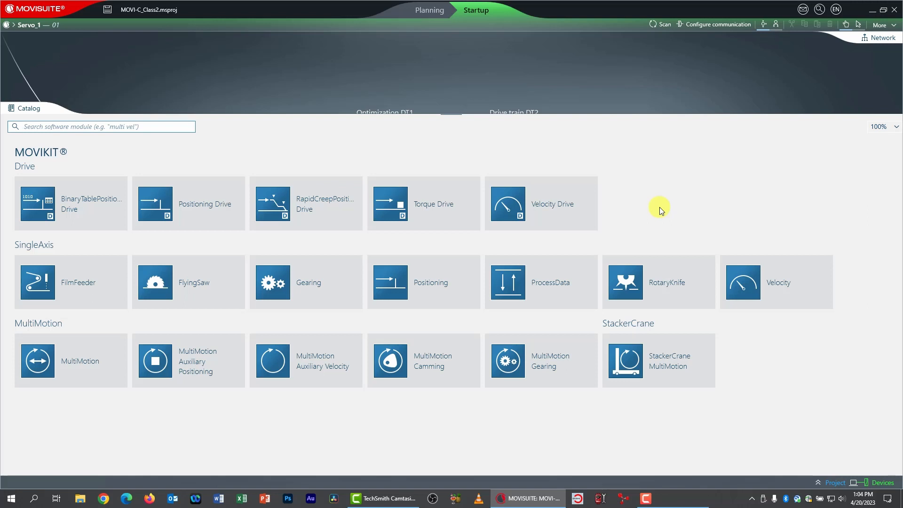
pyautogui.click(544, 206)
pyautogui.click(677, 292)
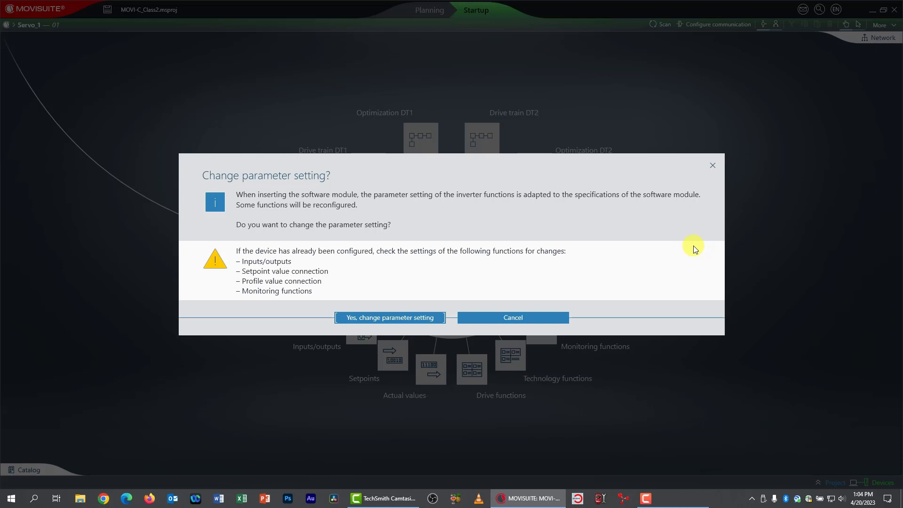
pyautogui.click(390, 317)
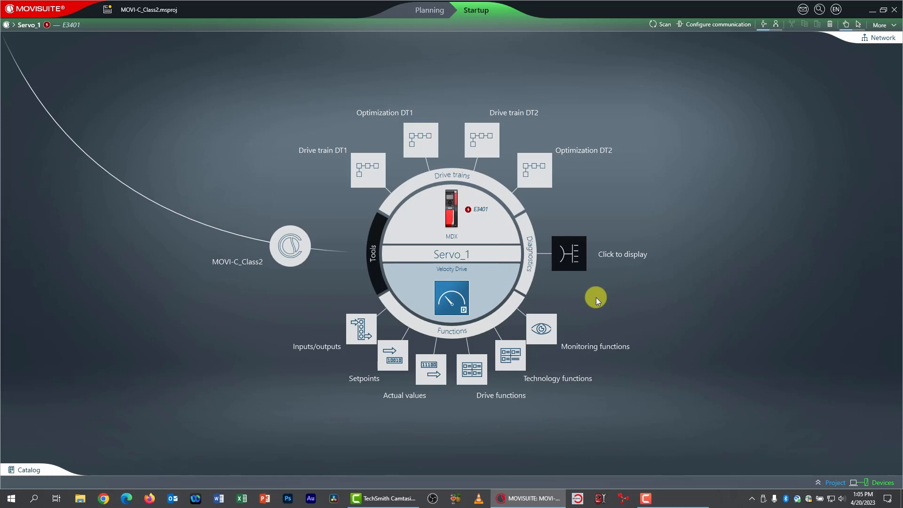
# Step: Add the Velocity Drive module, version 9.0.4.200, to Servo_1 again from the software module catalog
pyautogui.rightClick(448, 284)
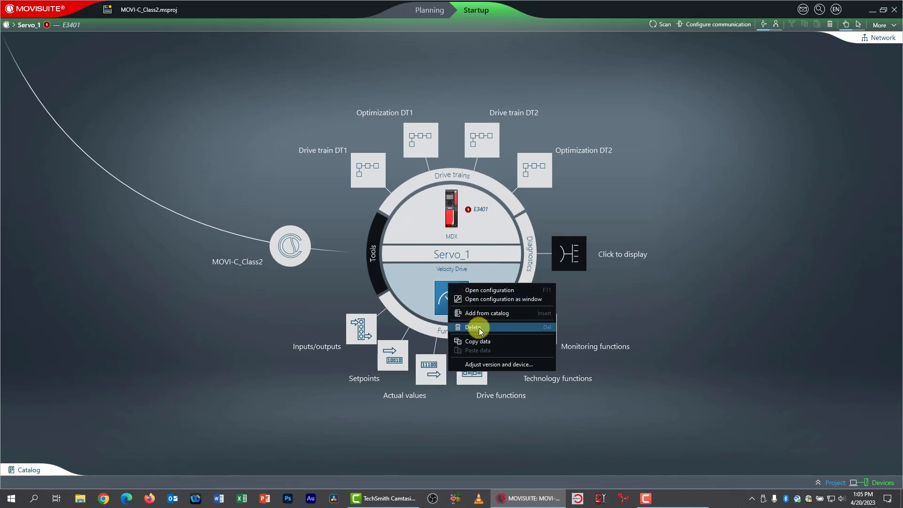
pyautogui.click(624, 300)
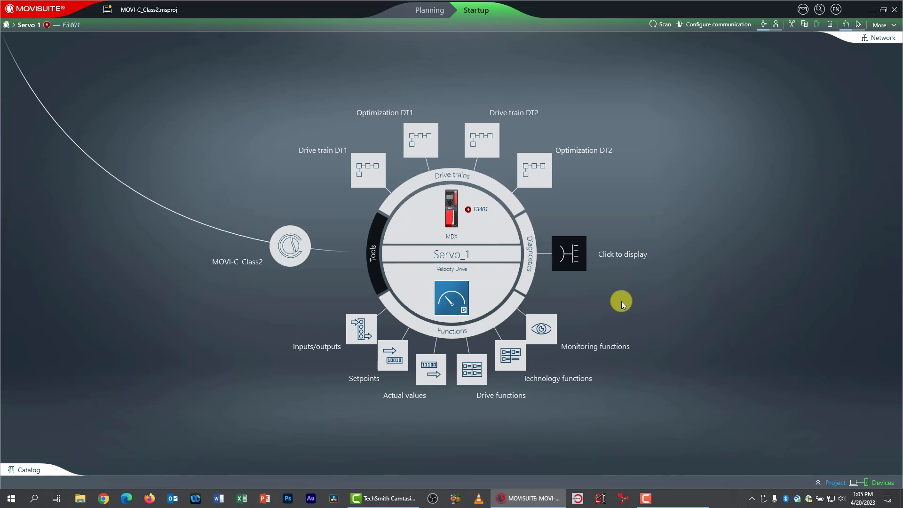
pyautogui.rightClick(482, 280)
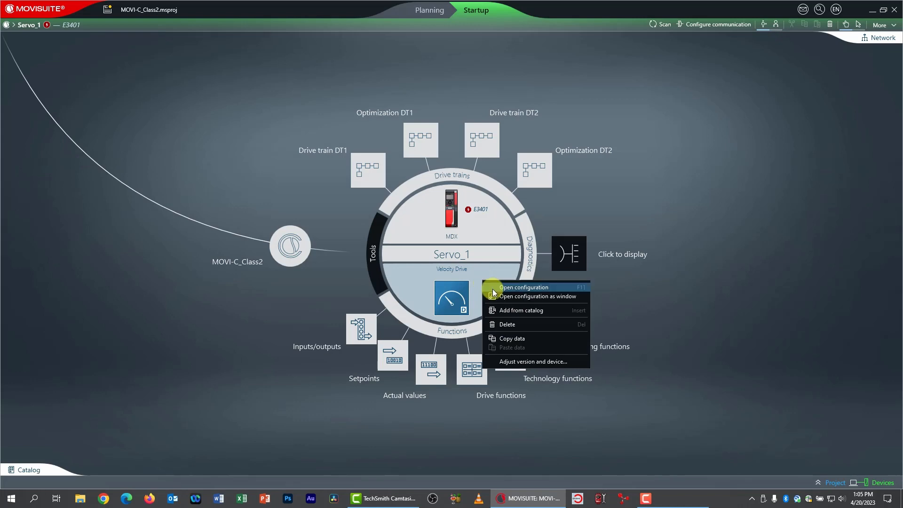
pyautogui.click(503, 311)
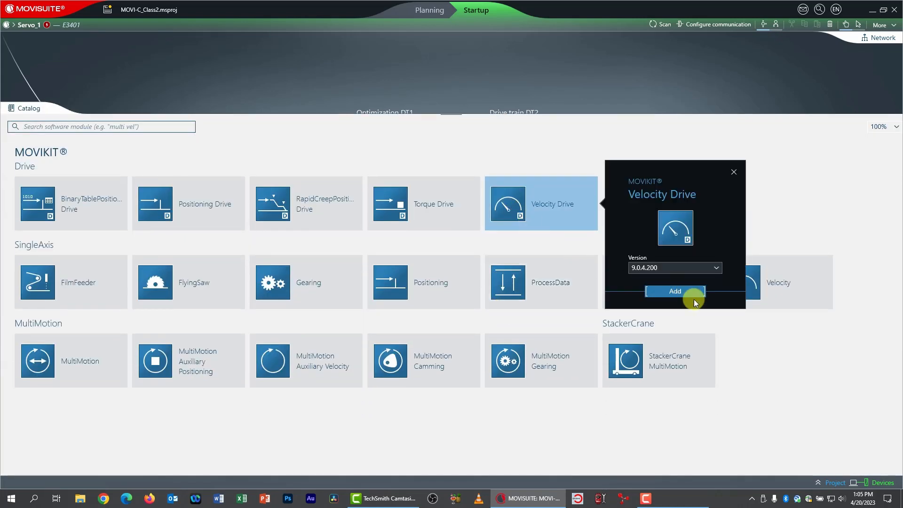
pyautogui.click(677, 293)
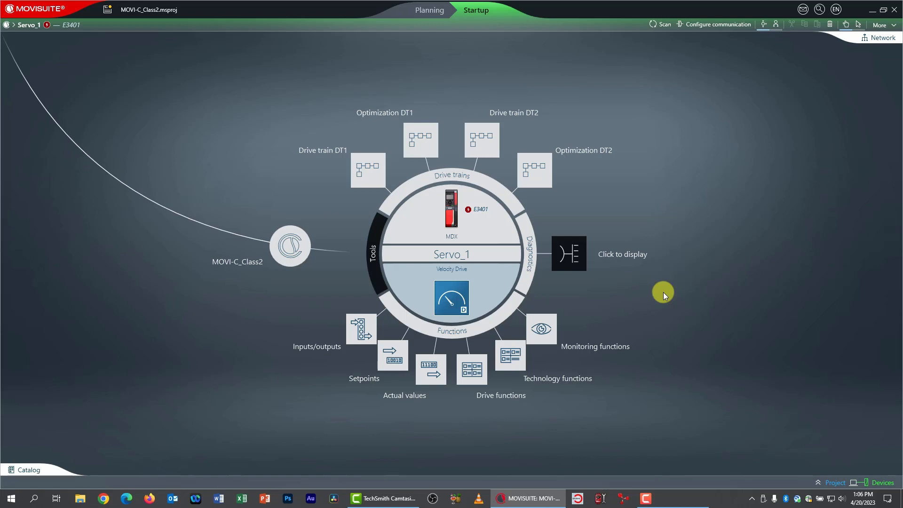
# Step: Open the fault notification of Servo_1 and reset the device fault
pyautogui.click(468, 212)
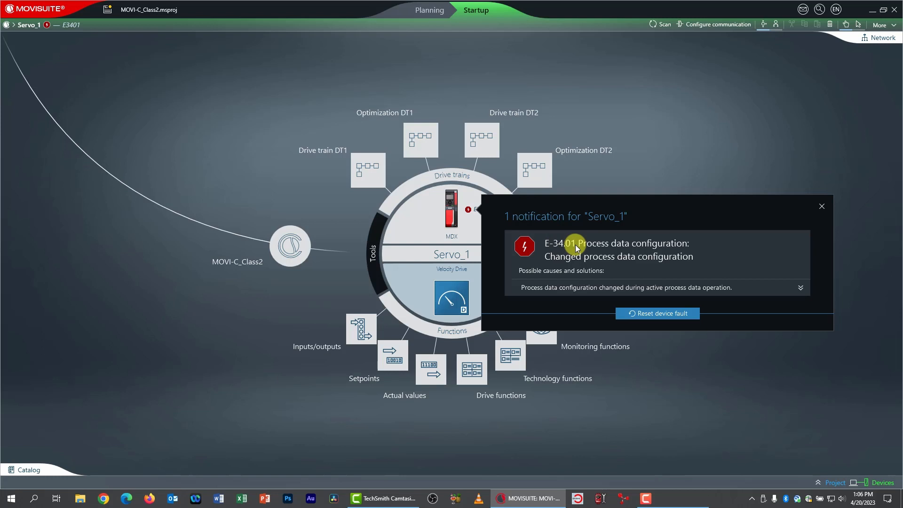
pyautogui.click(654, 313)
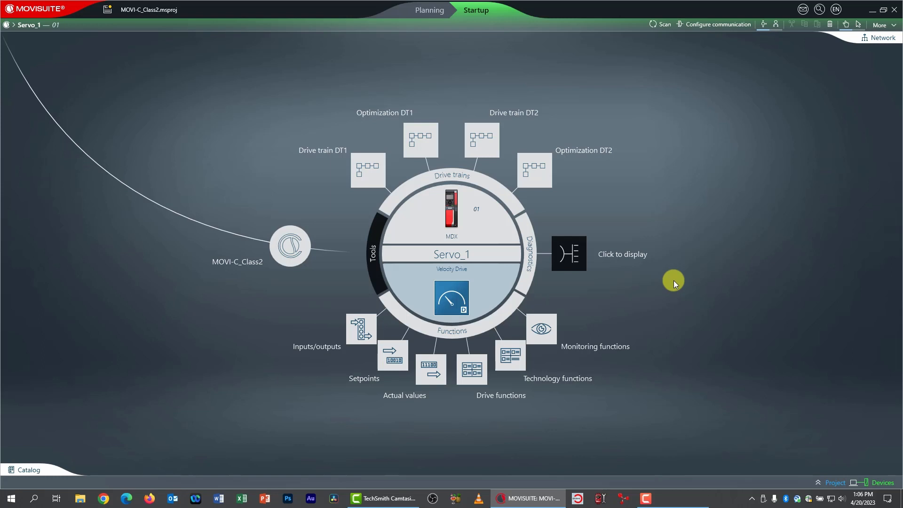
# Step: Set the Velocity Drive module's control source to Fieldbus and activate the DT1 stop by setpoint function for FCB 05 Speed control
pyautogui.click(484, 284)
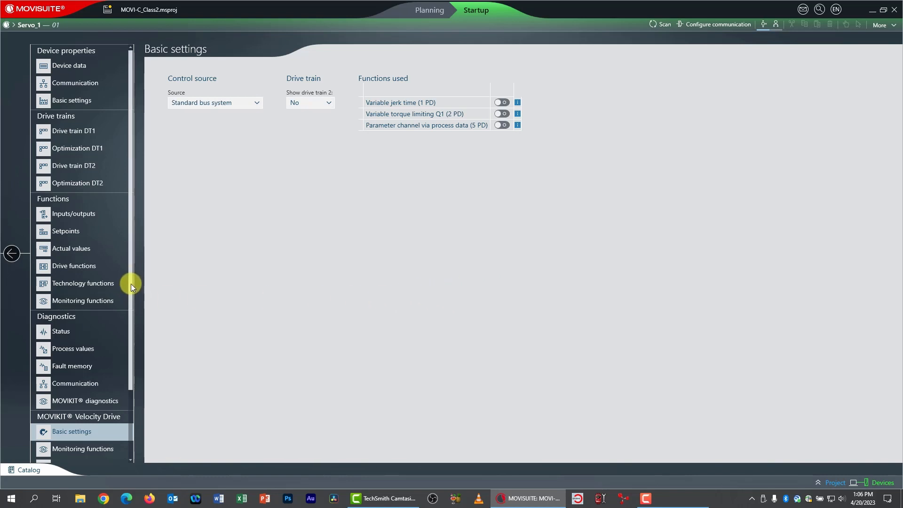
pyautogui.moveTo(130, 284); pyautogui.dragTo(114, 354)
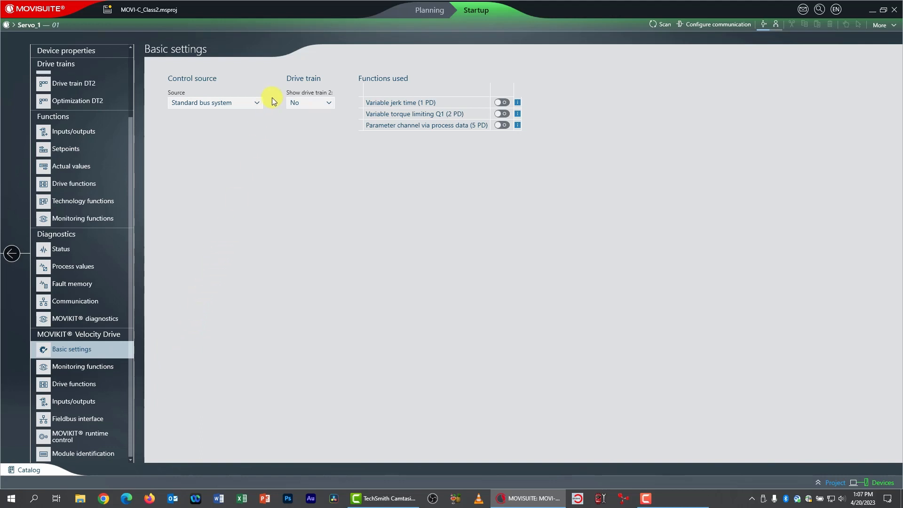
pyautogui.click(216, 102)
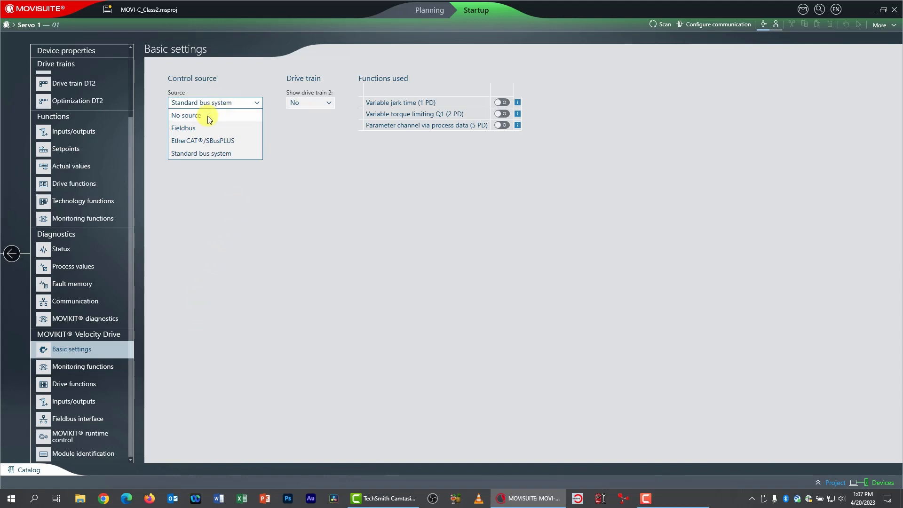
pyautogui.click(197, 127)
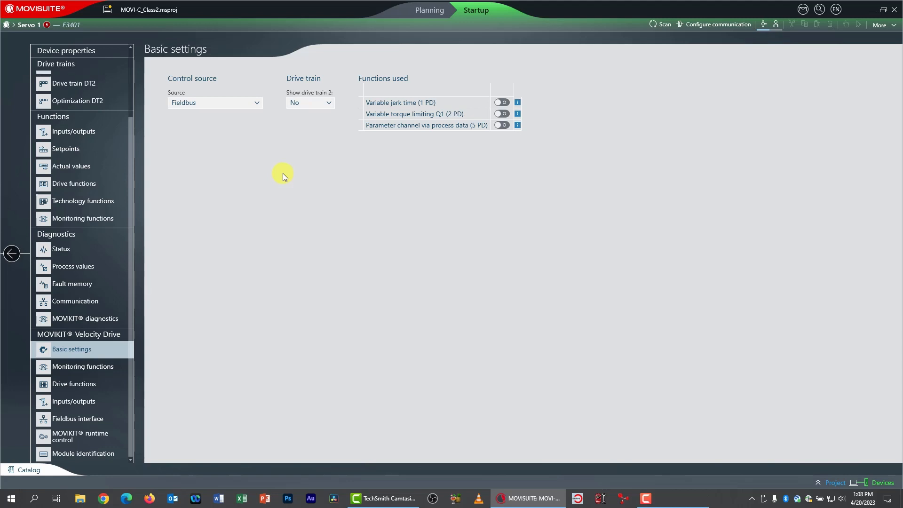
pyautogui.click(78, 389)
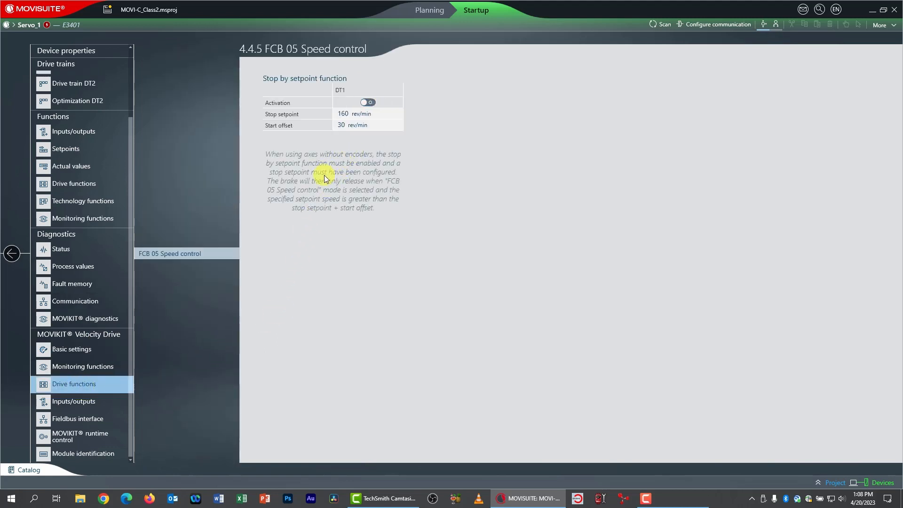
pyautogui.click(365, 102)
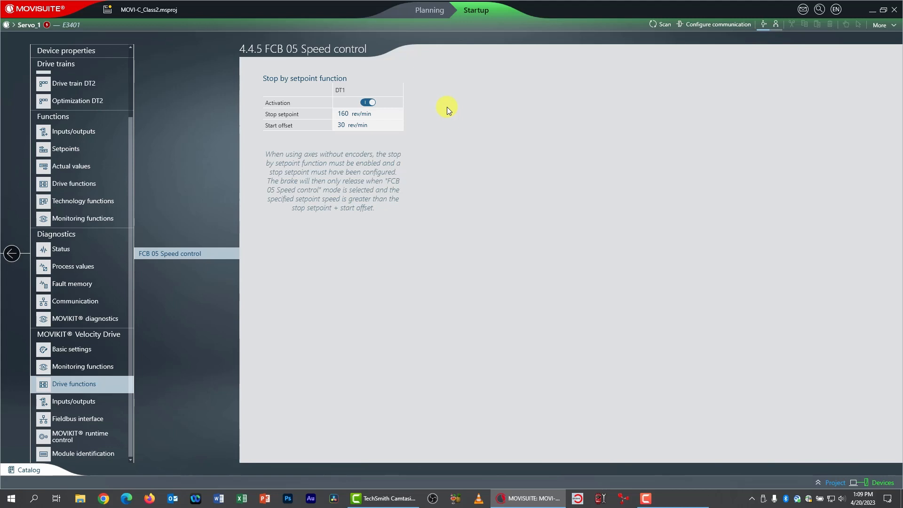
# Step: Set the Velocity Drive module's digital outputs DO 00 – DO 03 to control via fieldbus
pyautogui.click(78, 404)
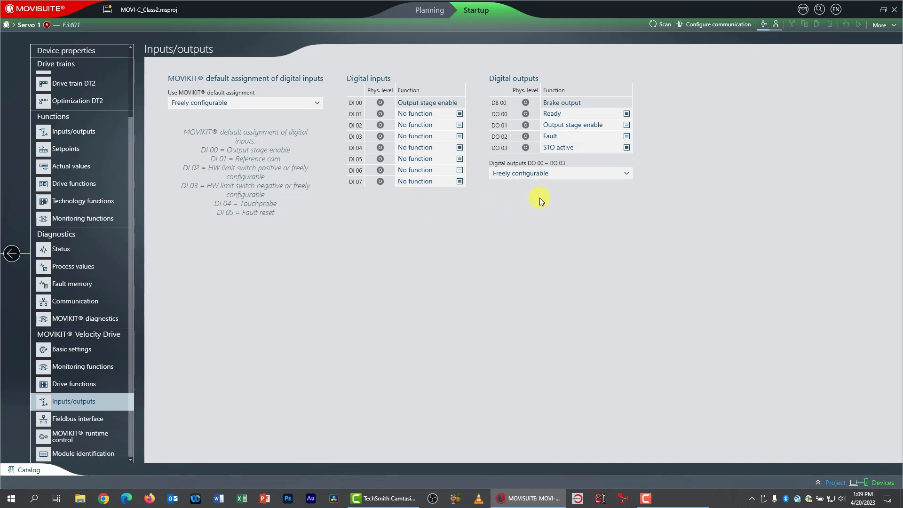
pyautogui.click(543, 175)
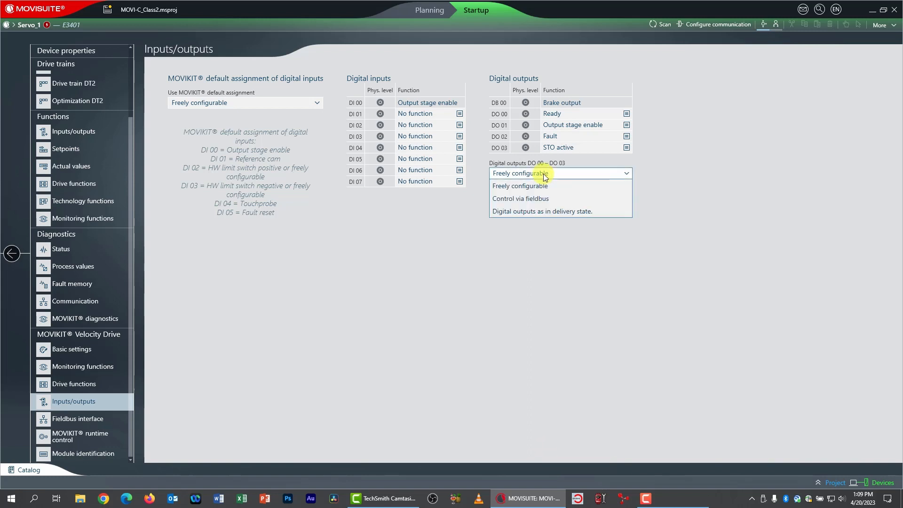
pyautogui.click(540, 198)
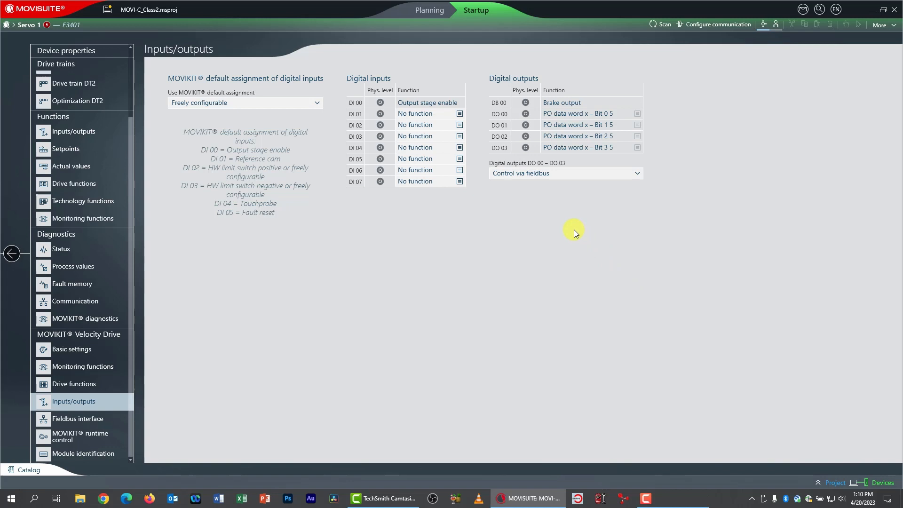
# Step: Set process data input PI 4 of the fieldbus interface to relative apparent current in % nominal device current
pyautogui.click(82, 417)
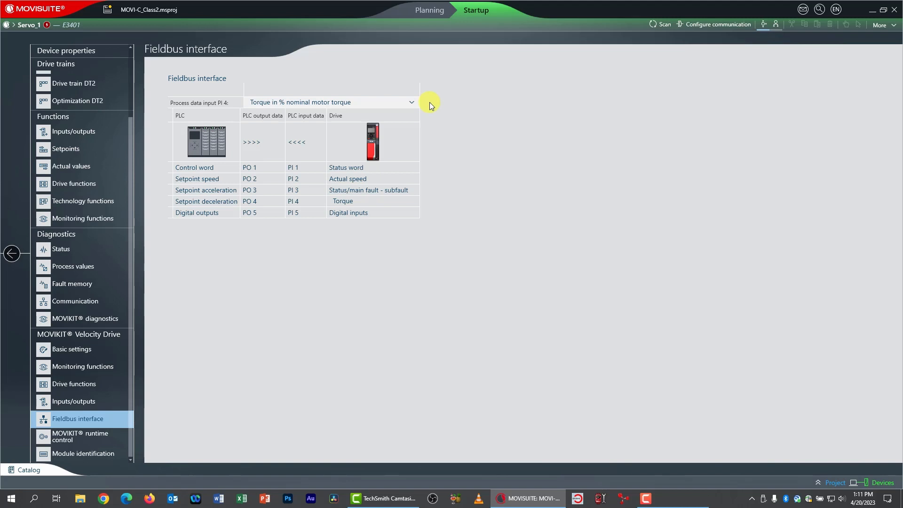
pyautogui.click(412, 102)
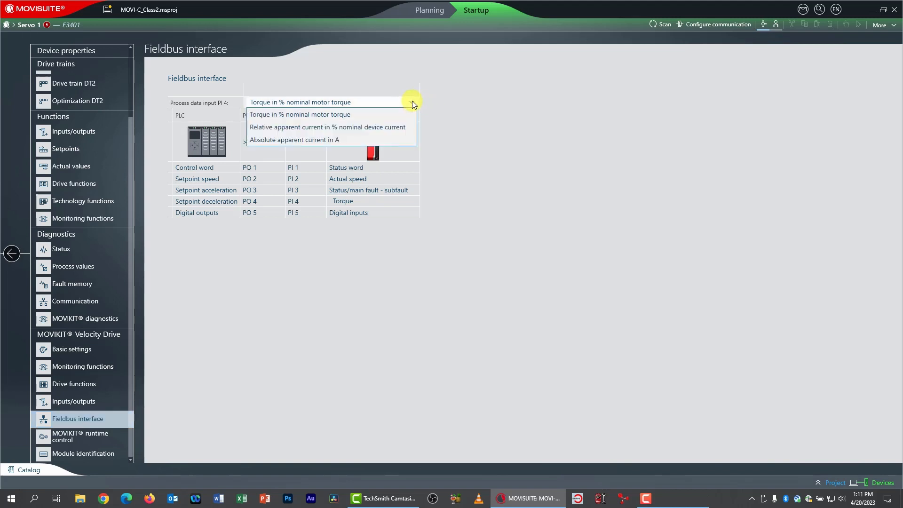
pyautogui.click(321, 128)
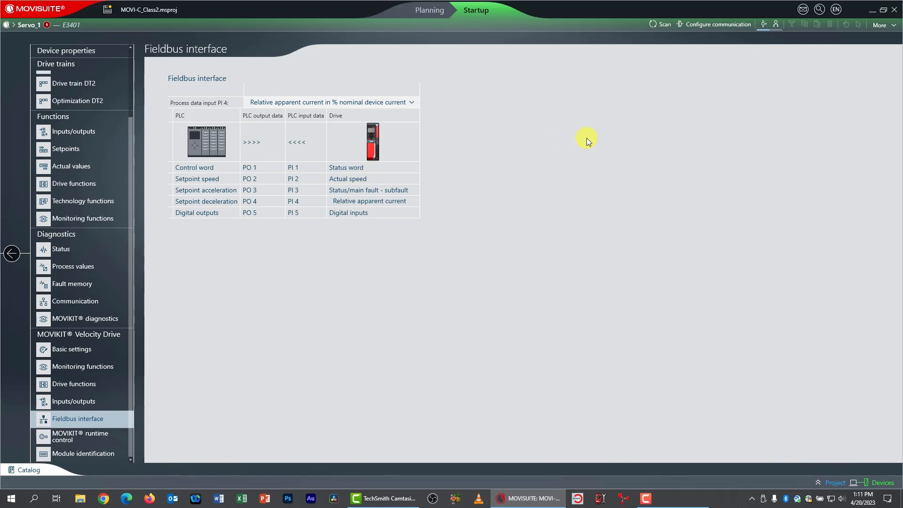
pyautogui.click(412, 103)
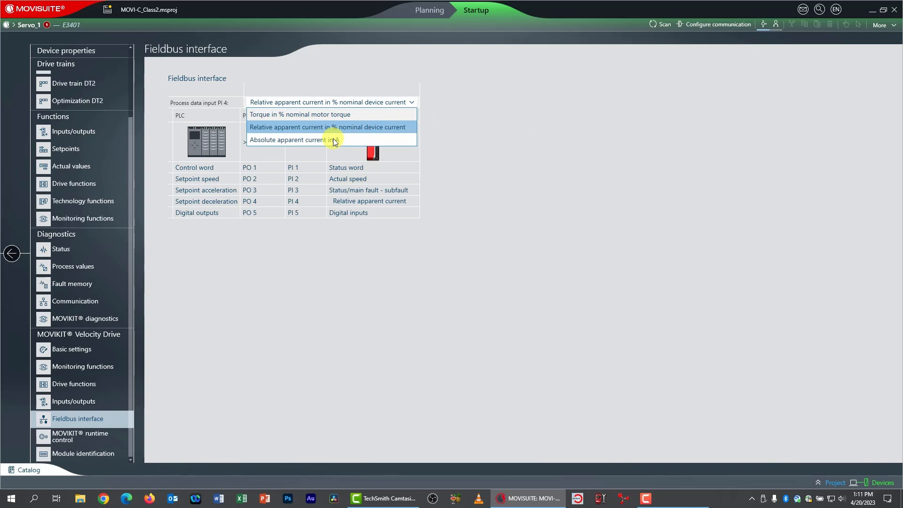
pyautogui.click(355, 129)
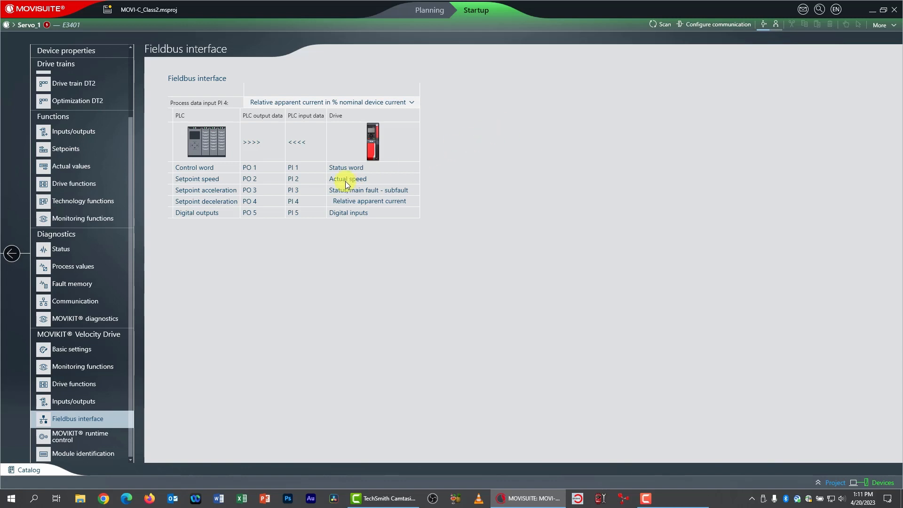
# Step: Set the startup configuration in the device's fieldbus communication properties to Saved IP address parameters
pyautogui.scroll(2, 95, 176)
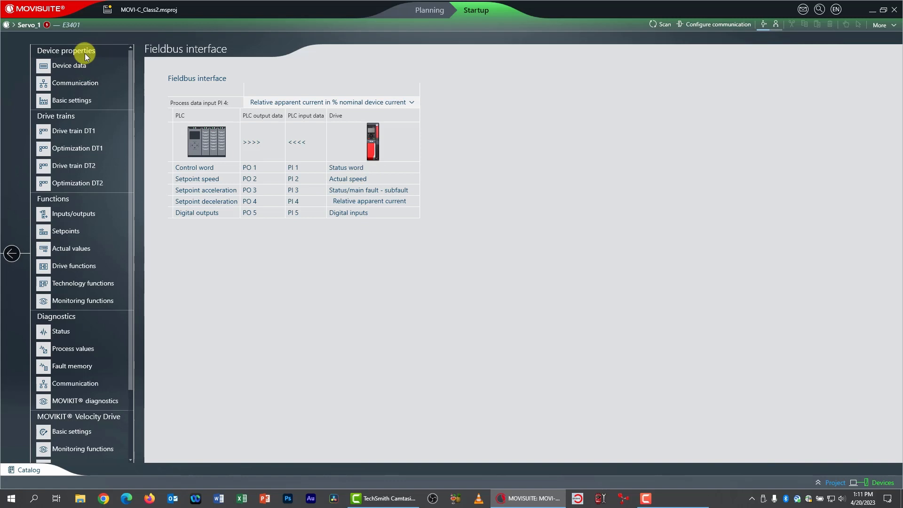
pyautogui.click(69, 83)
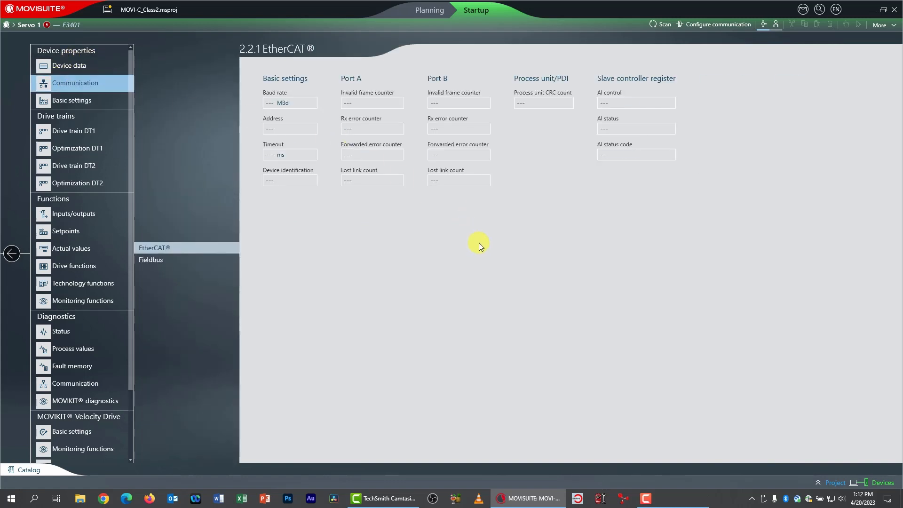
pyautogui.click(155, 263)
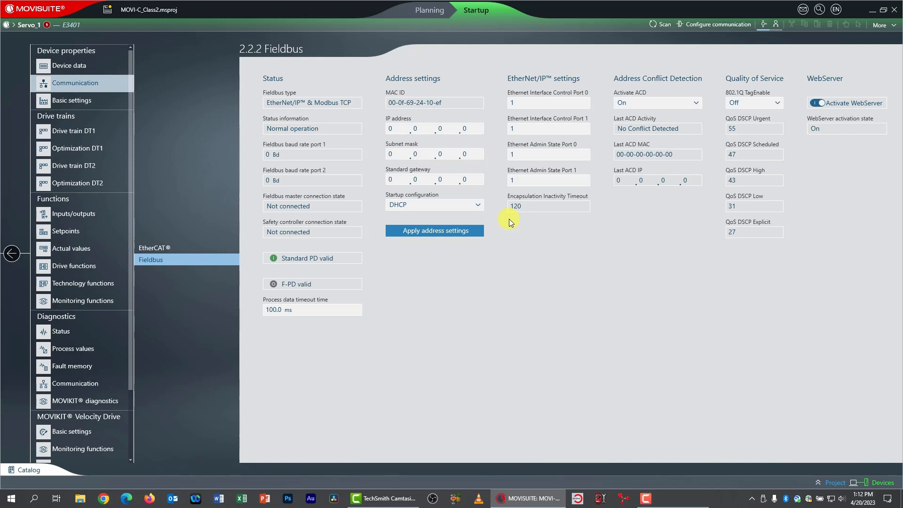
pyautogui.click(477, 206)
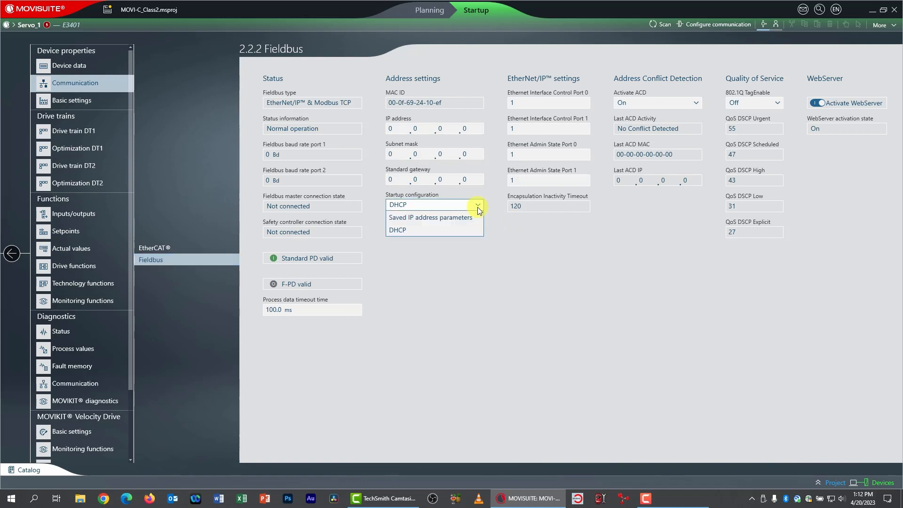
pyautogui.click(454, 218)
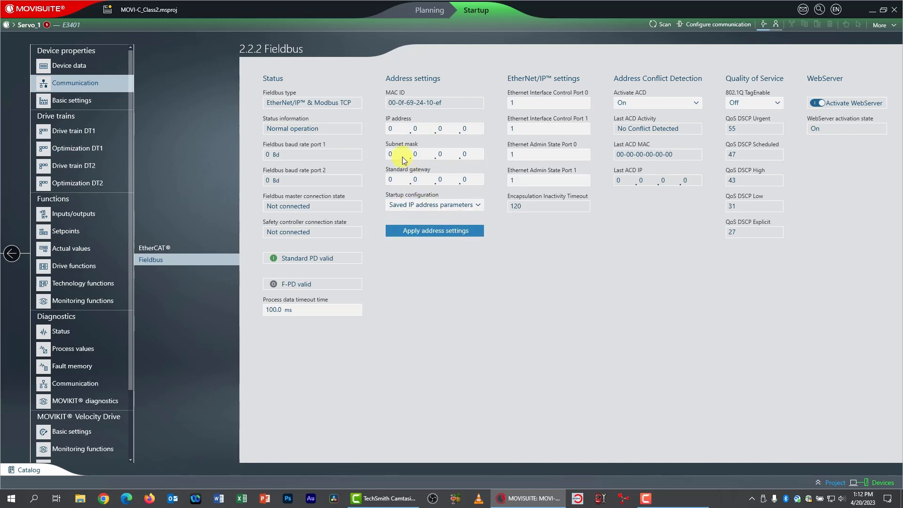
# Step: Set the fieldbus IP address to 192.168.10.4, subnet mask to 255.255.255.0 and standard gateway to 192.168.10.1, and apply the address settings
pyautogui.click(397, 127)
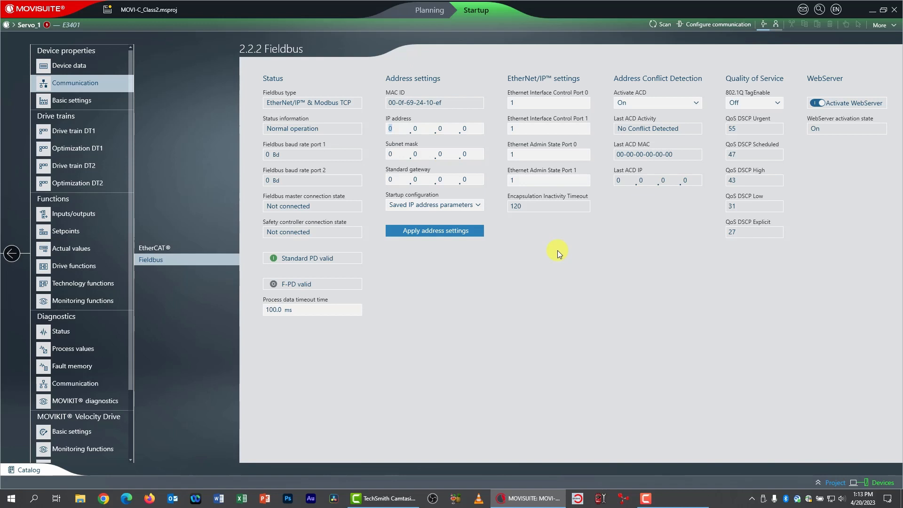
pyautogui.write('192.168.10.')
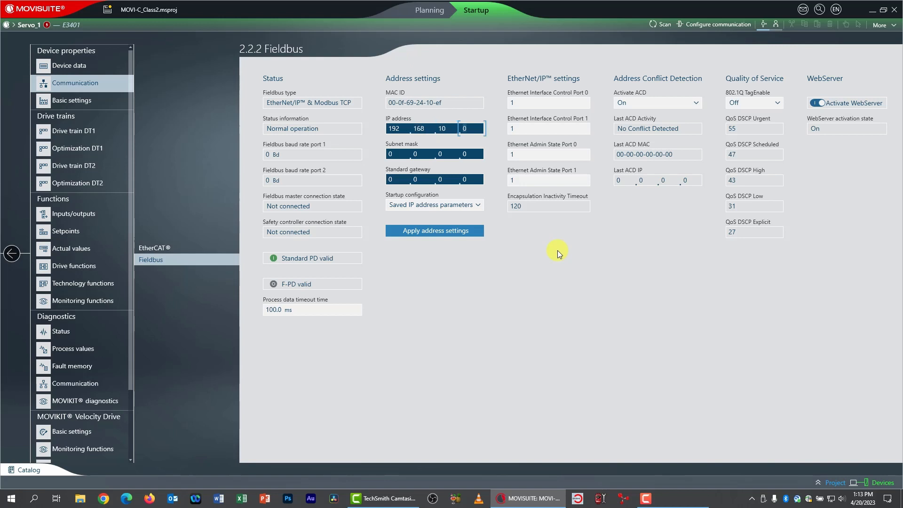
pyautogui.write('4')
pyautogui.press('Tab')
pyautogui.write('255.255.255.0')
pyautogui.press('Tab')
pyautogui.write('192.168.10.1')
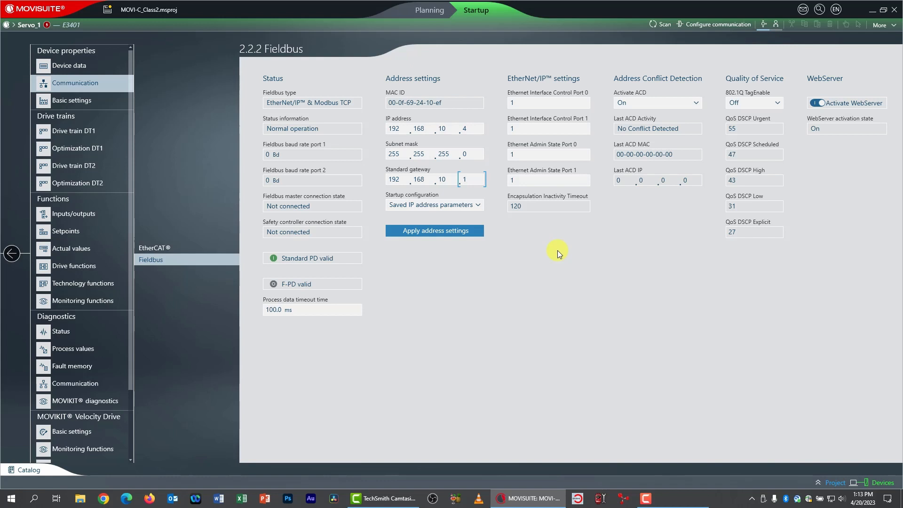
pyautogui.click(434, 230)
# Step: Reset the device fault of Servo_1 and activate PC control in the MOVIKIT diagnostics
pyautogui.click(47, 25)
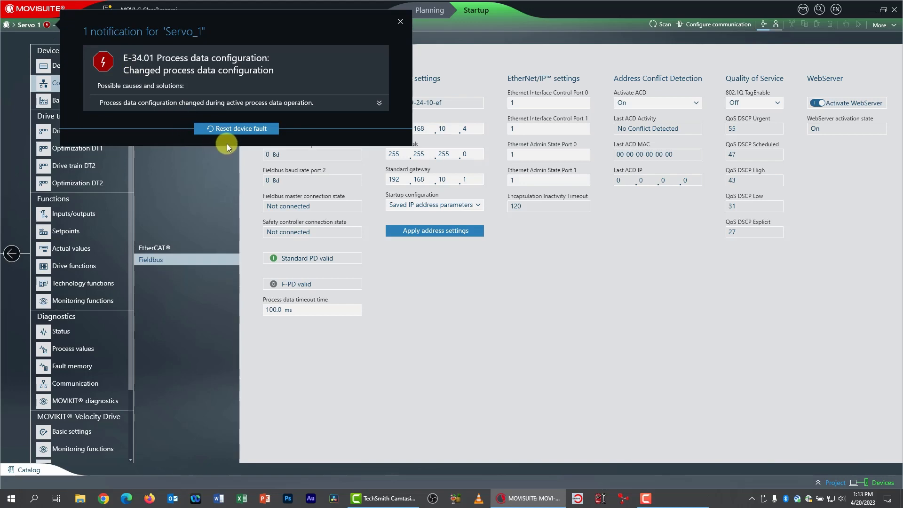
pyautogui.click(234, 129)
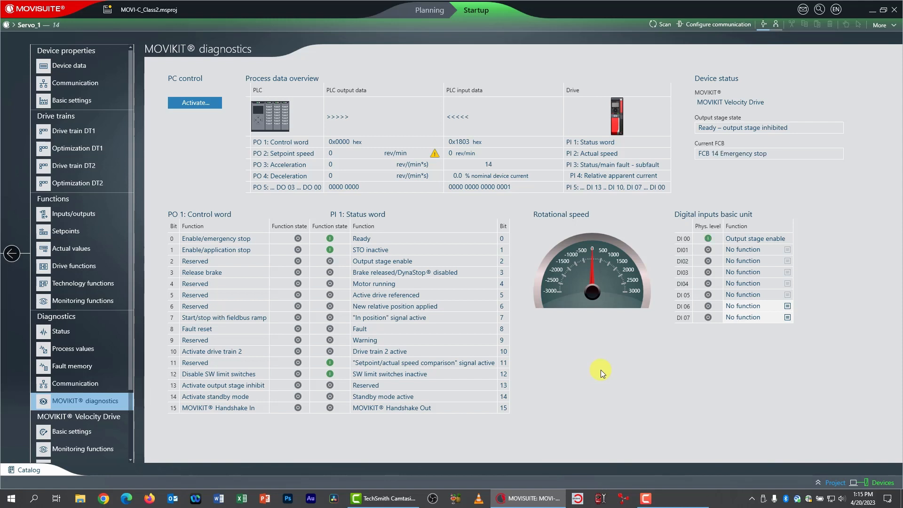
pyautogui.click(196, 105)
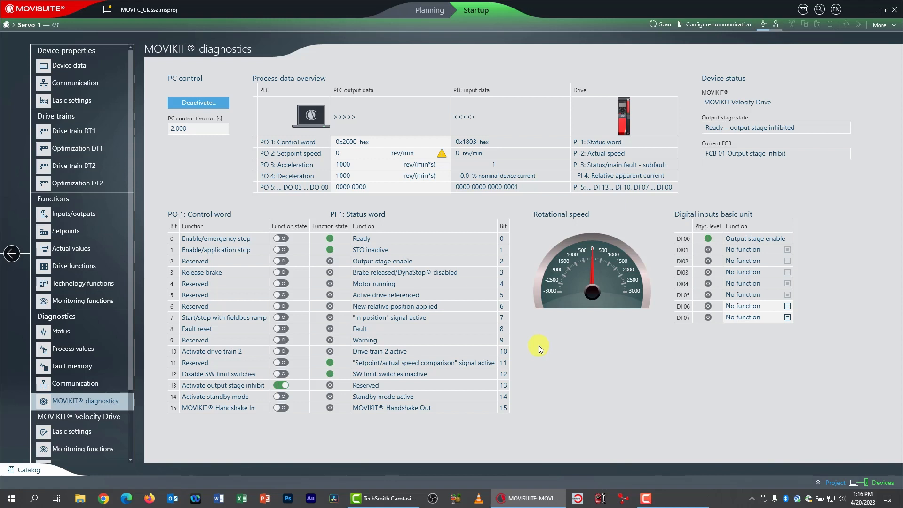
# Step: Set the PLC output data to a setpoint speed of 2000 rev/min, acceleration of 9000 and deceleration of 500 rev/(min*s)
pyautogui.click(363, 154)
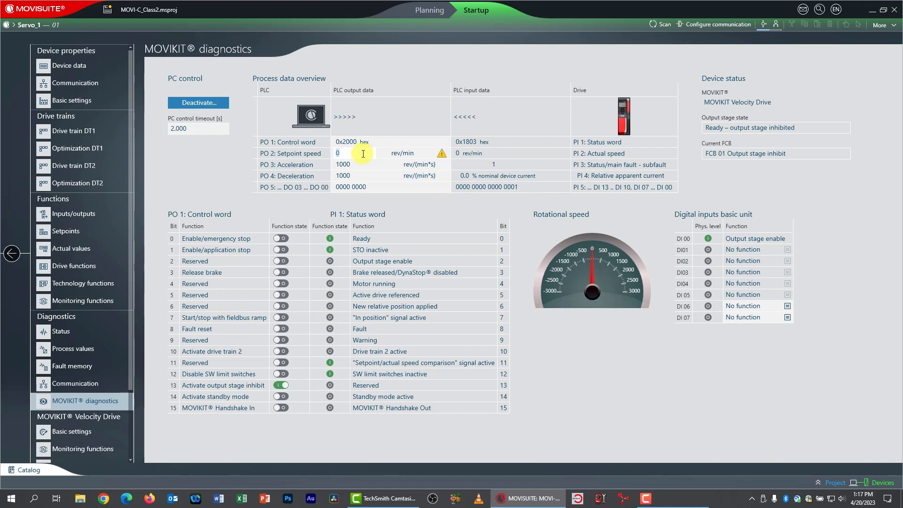
pyautogui.write('2000')
pyautogui.press('Return')
pyautogui.doubleClick(365, 163)
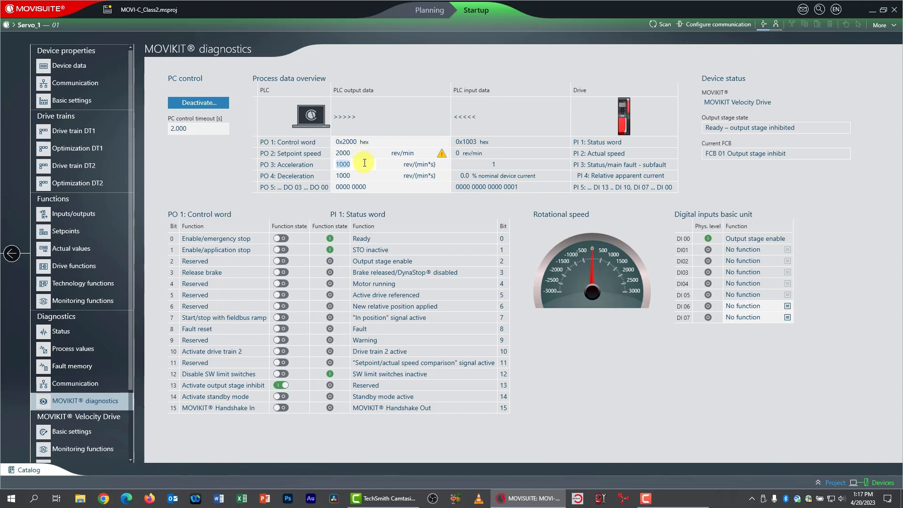
pyautogui.write('9000')
pyautogui.click(343, 174)
pyautogui.write('500')
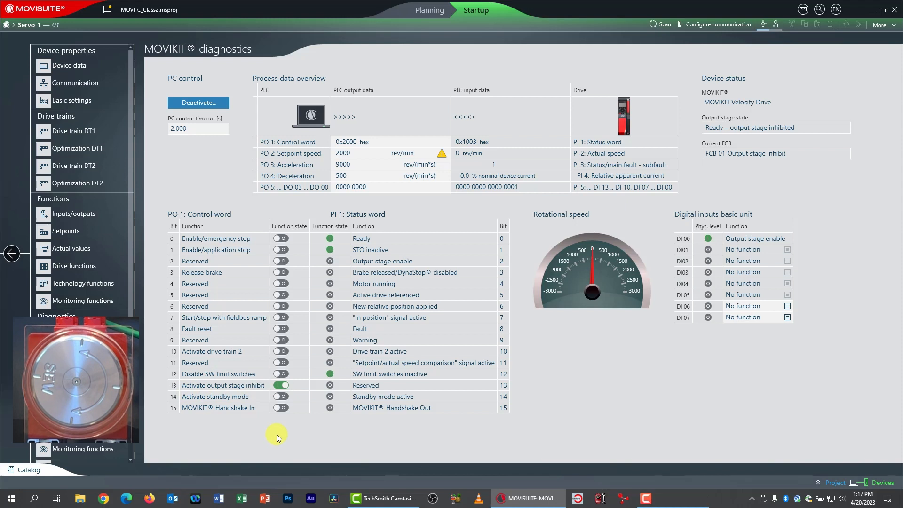
# Step: Start the drive by switching off output stage inhibit and switching on control word bits 0, 1 and 7
pyautogui.click(281, 385)
pyautogui.click(278, 251)
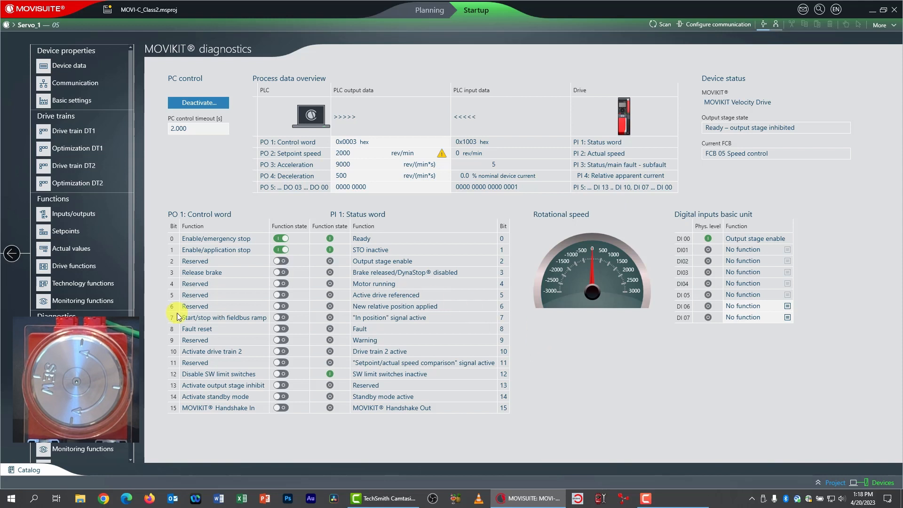
pyautogui.click(281, 318)
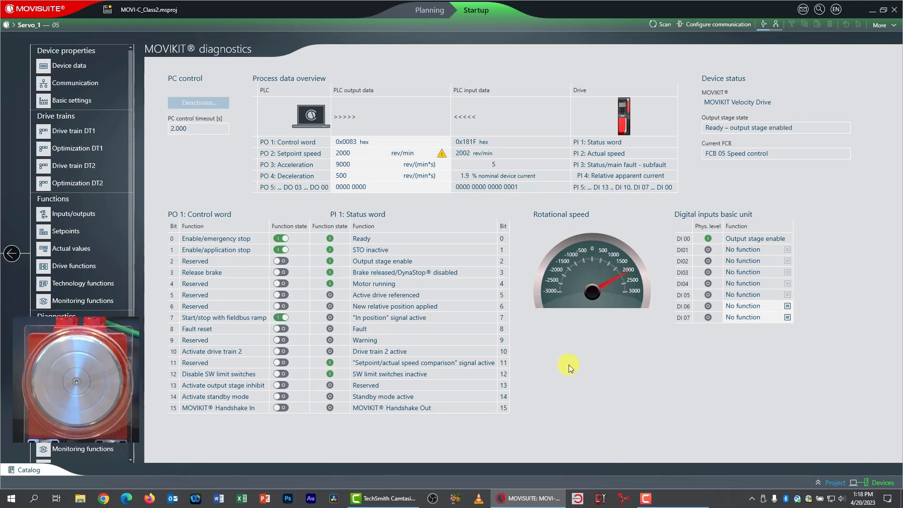
# Step: Stop and restart the drive twice using the Start/stop with fieldbus ramp bit of the control word
pyautogui.click(281, 319)
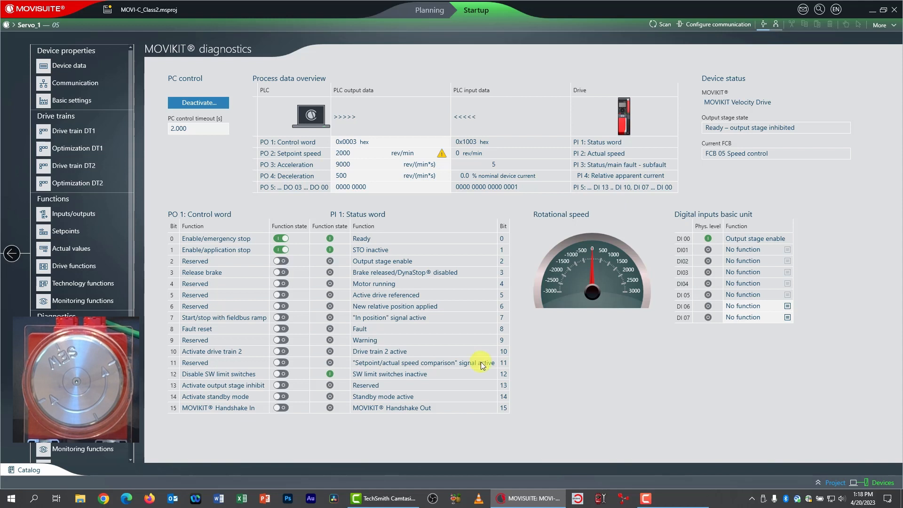
pyautogui.click(281, 317)
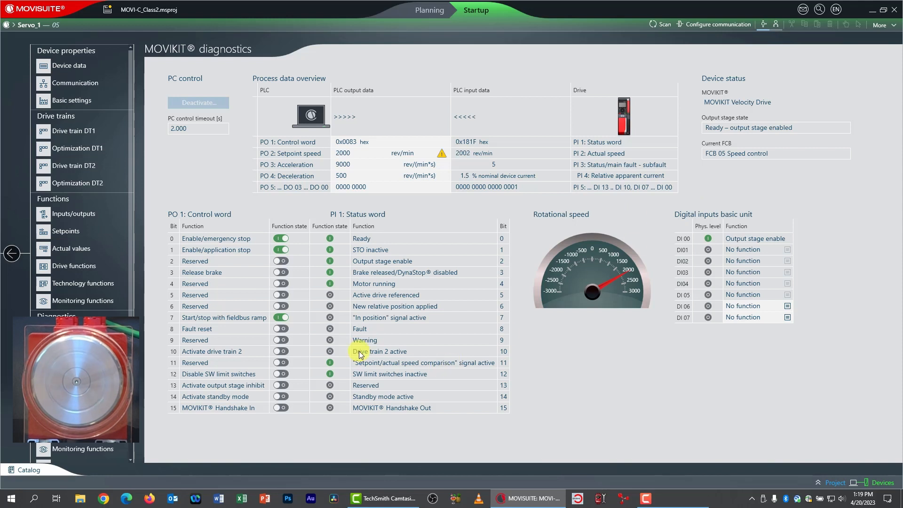
pyautogui.click(282, 318)
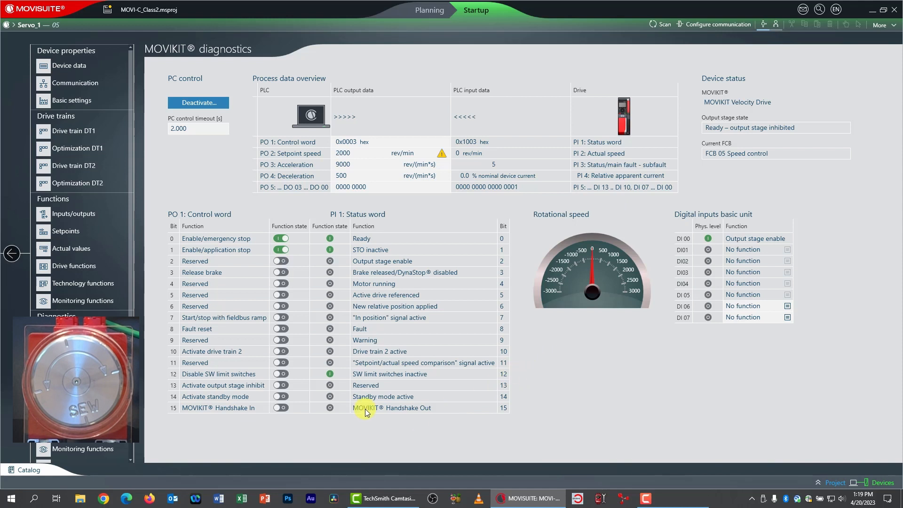
pyautogui.click(282, 318)
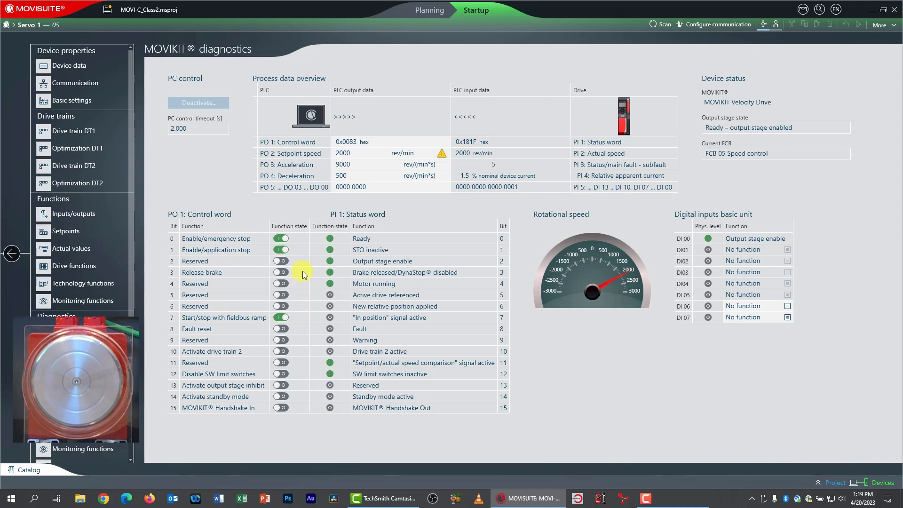
# Step: Reverse the running drive by setting the PO 2 setpoint speed to -1000 rev/min
pyautogui.doubleClick(370, 154)
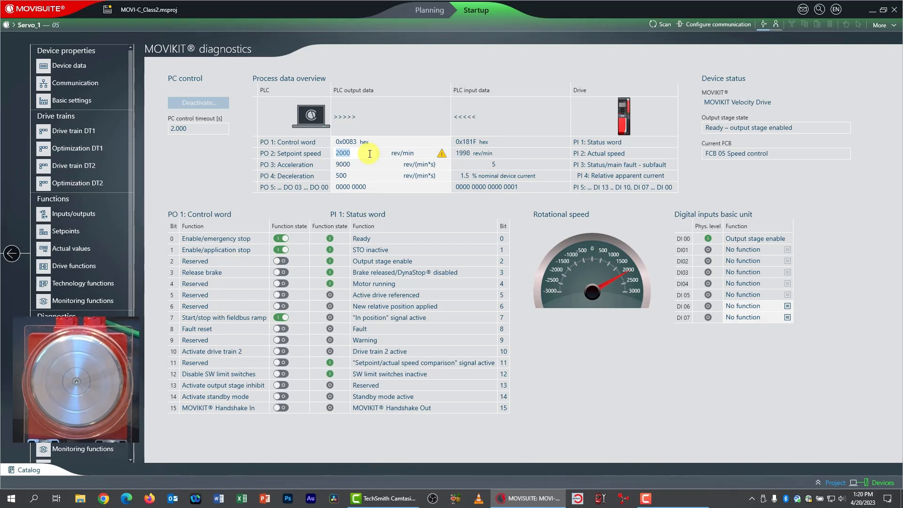
pyautogui.write('-1000')
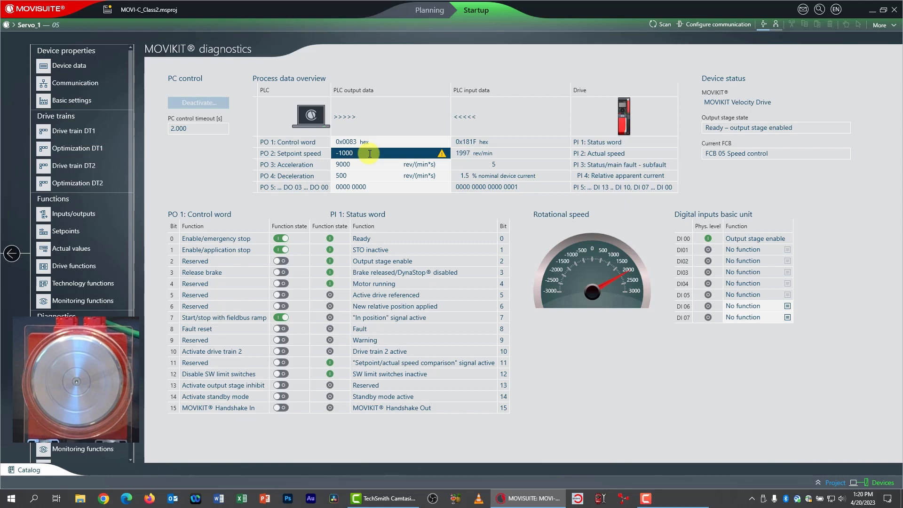
pyautogui.press('Return')
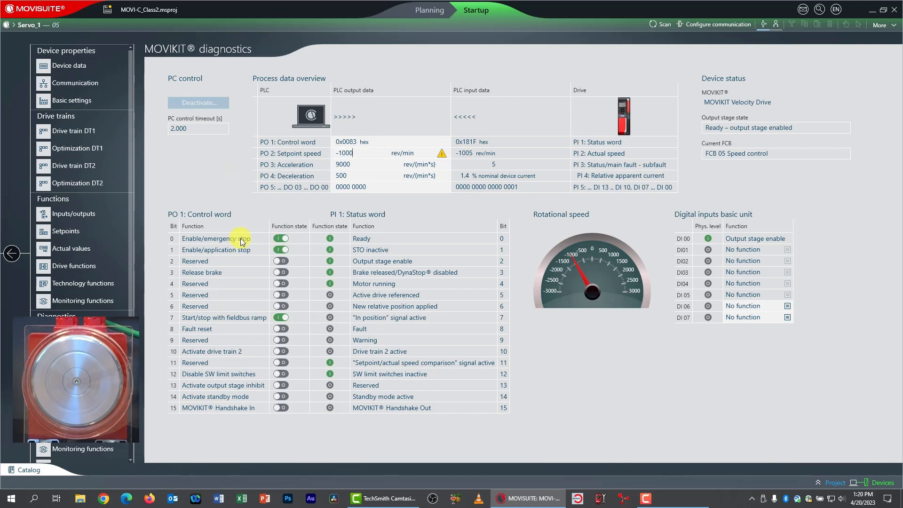
# Step: Stop and restart the drive in turn with the Enable/emergency stop, Enable/application stop and Activate output stage inhibit bits
pyautogui.click(282, 239)
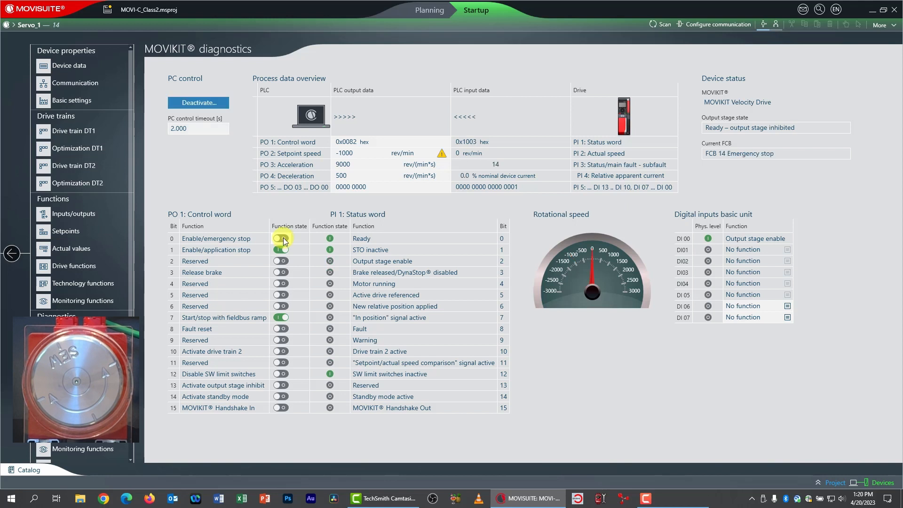
pyautogui.click(284, 241)
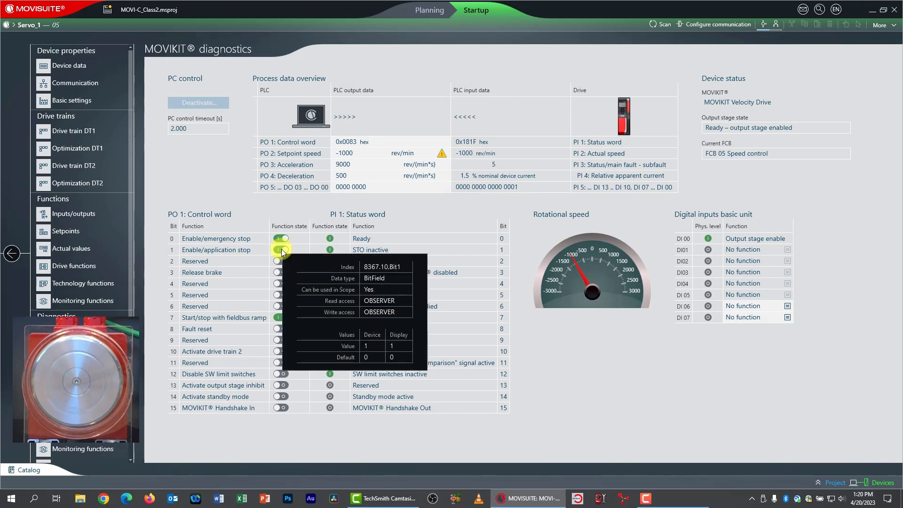
pyautogui.click(281, 250)
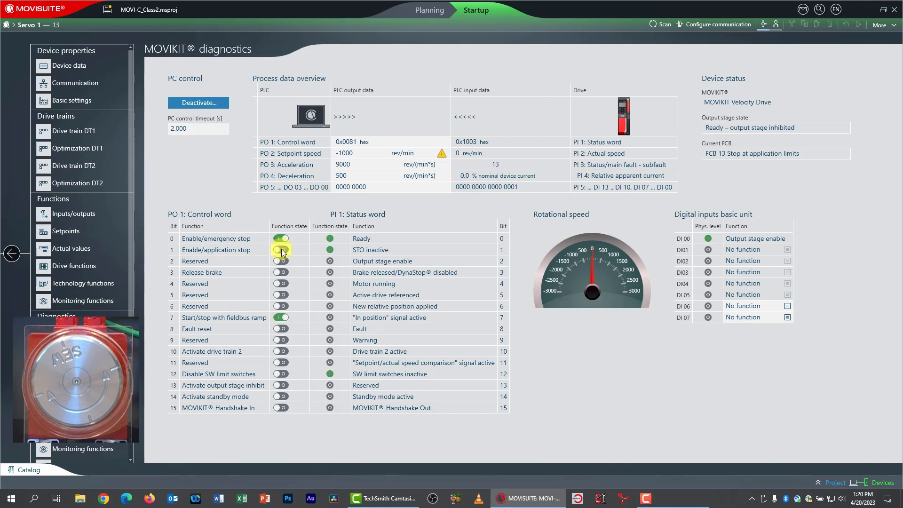
pyautogui.click(281, 250)
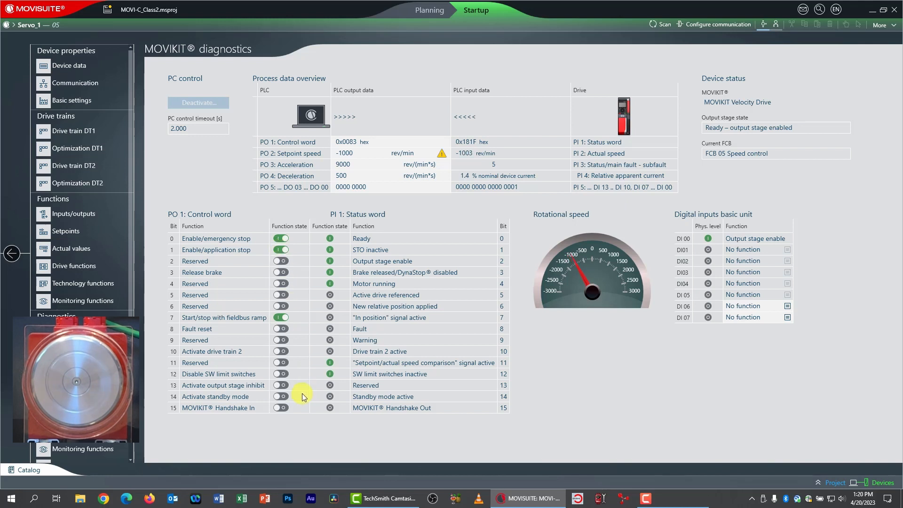
pyautogui.click(282, 387)
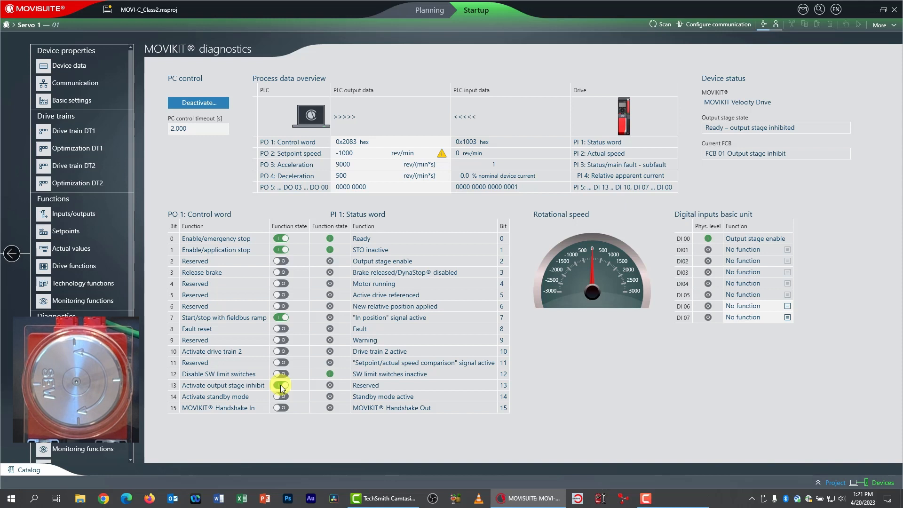
pyautogui.click(281, 385)
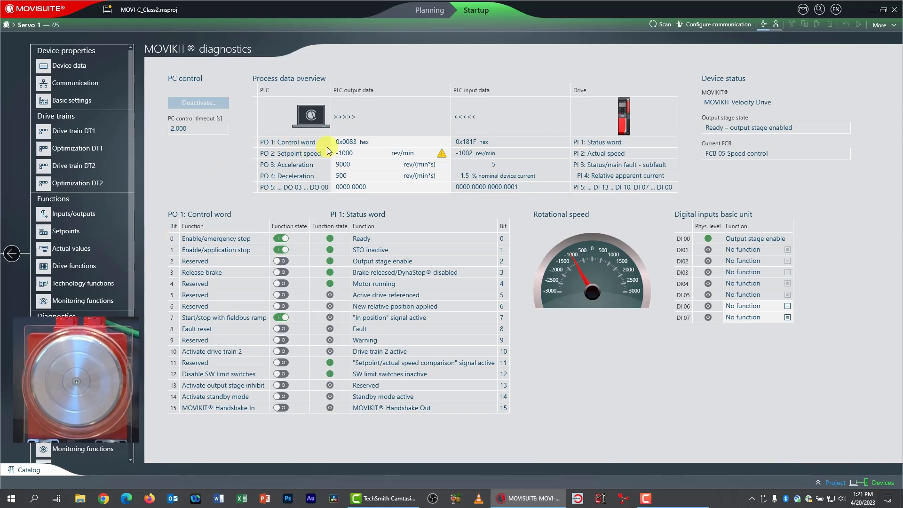
pyautogui.moveTo(355, 143)
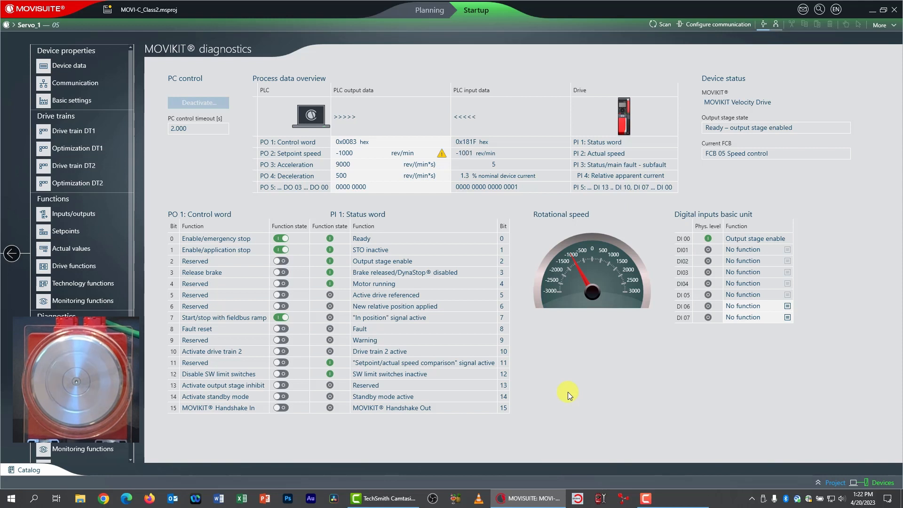
# Step: Repeat the stop test with the emergency stop and application stop bits, plus the Start/stop with fieldbus ramp bit
pyautogui.click(282, 239)
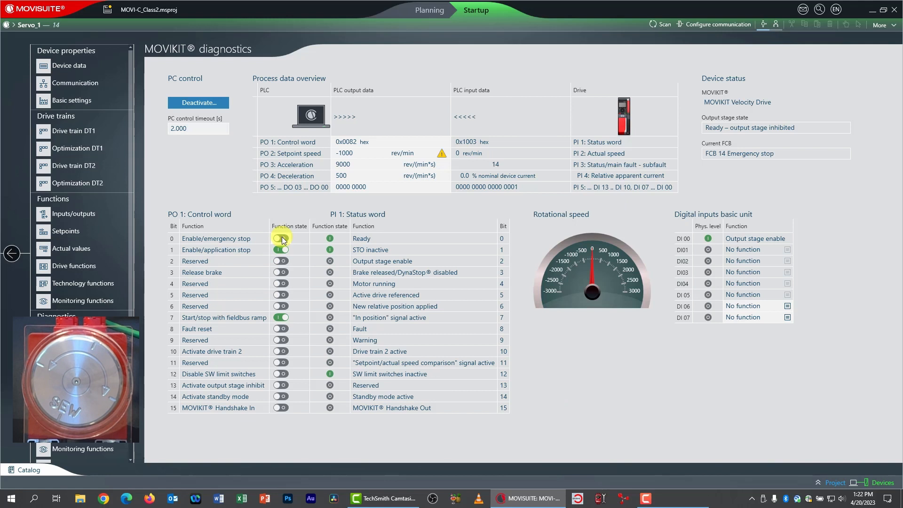
pyautogui.click(281, 238)
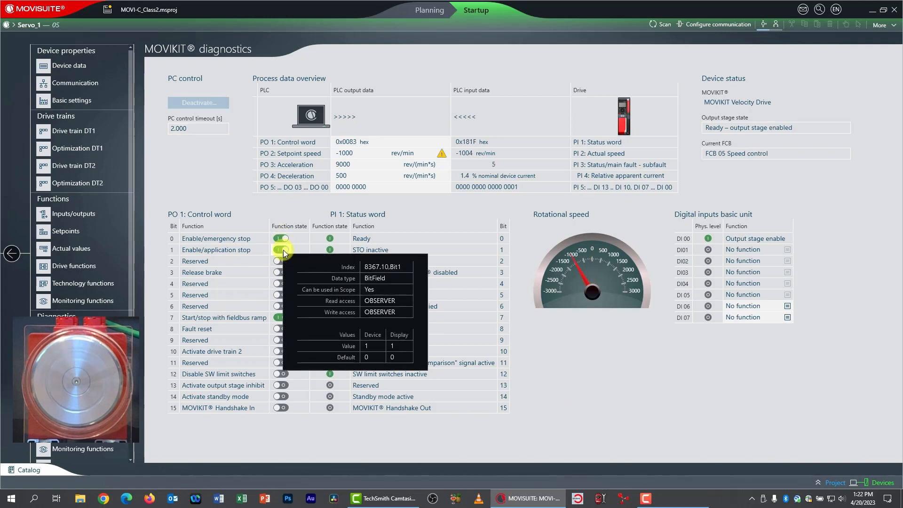
pyautogui.click(282, 250)
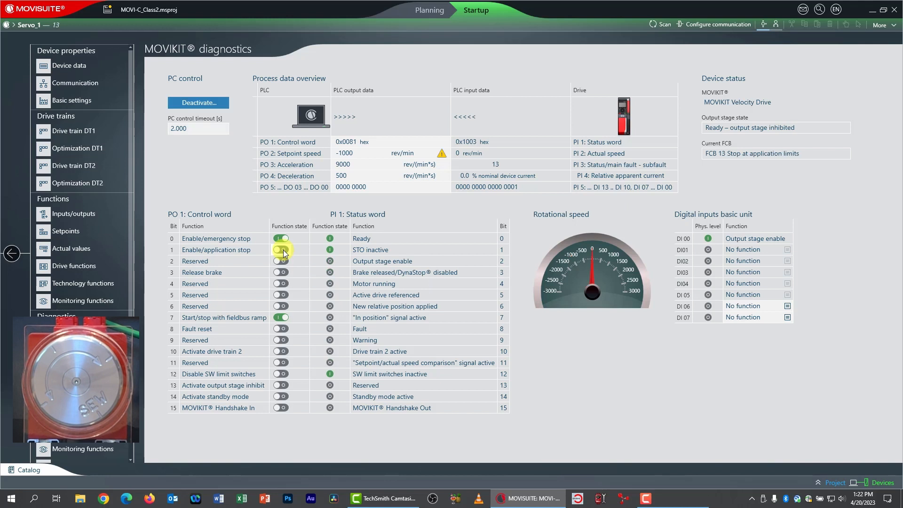
pyautogui.click(281, 250)
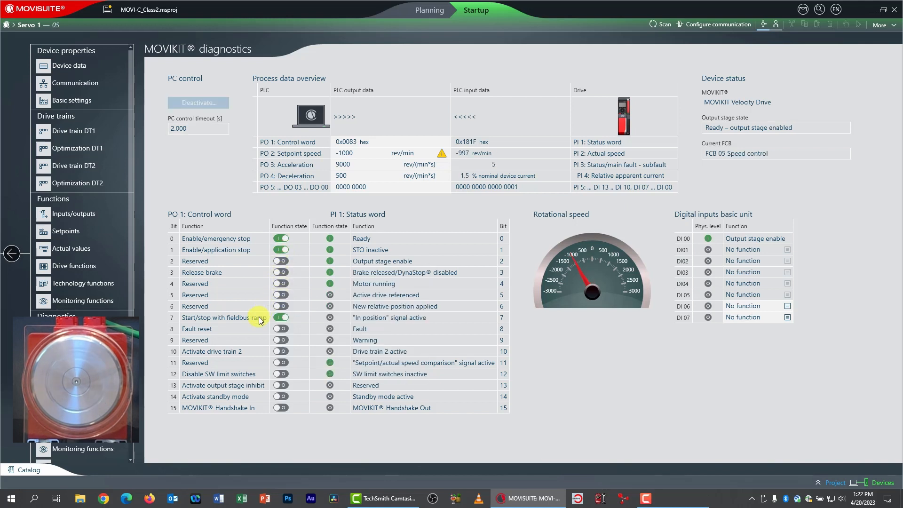
pyautogui.click(283, 317)
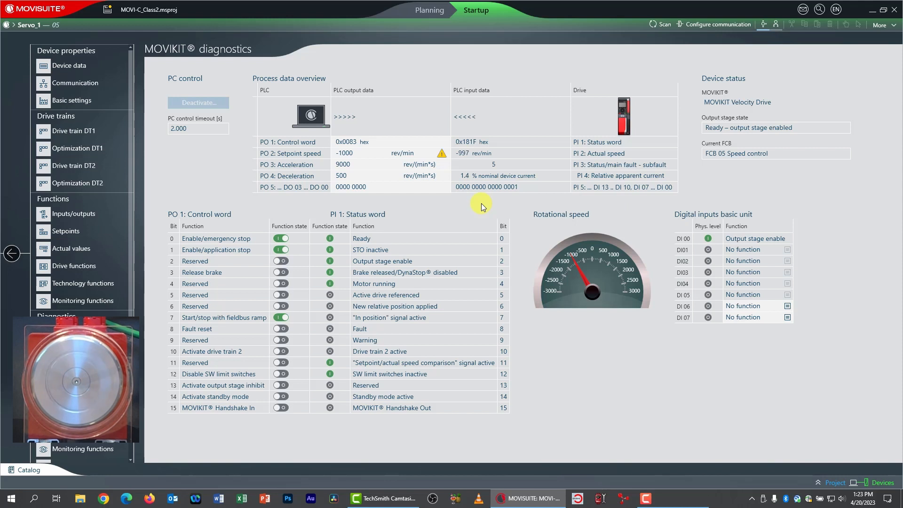
# Step: Test the PO 5 digital outputs by setting them to 0000 0001 and resetting them to 0000 0000
pyautogui.moveTo(370, 187)
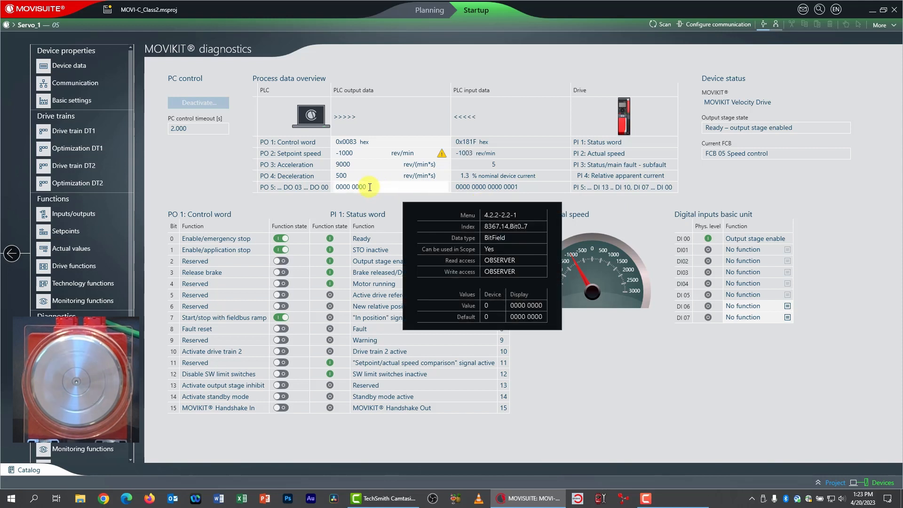
pyautogui.click(370, 187)
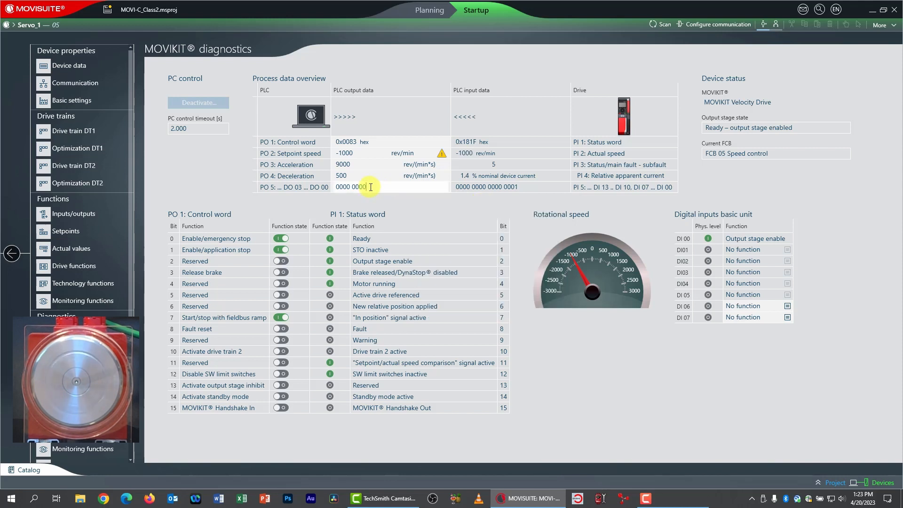
pyautogui.press('BackSpace')
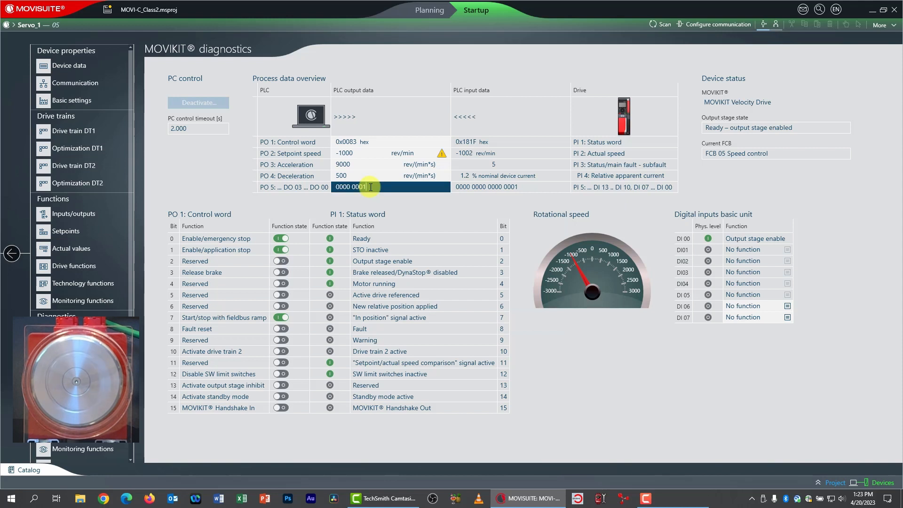
pyautogui.press('Return')
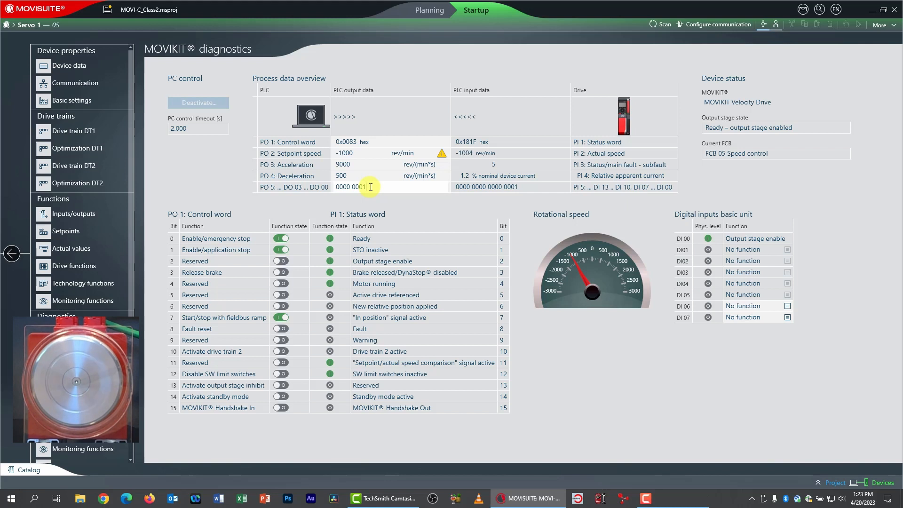
pyautogui.click(370, 187)
pyautogui.write('0')
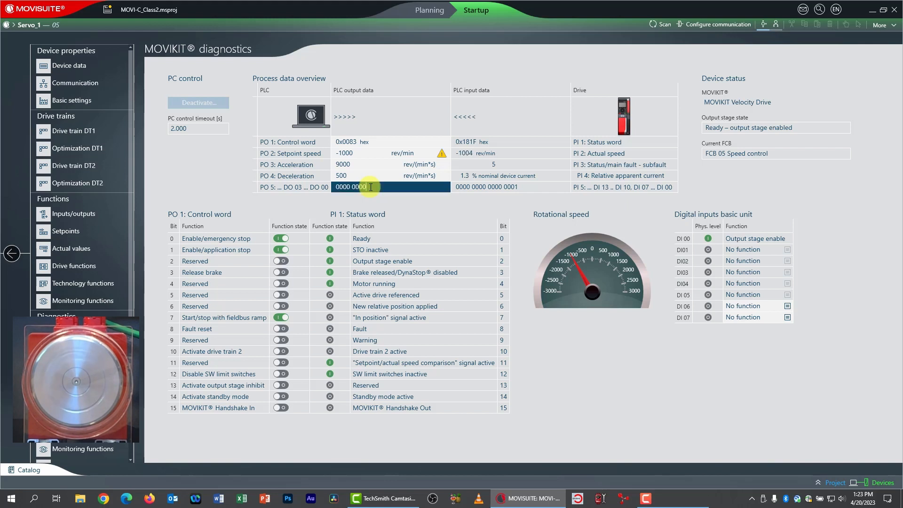
pyautogui.press('Return')
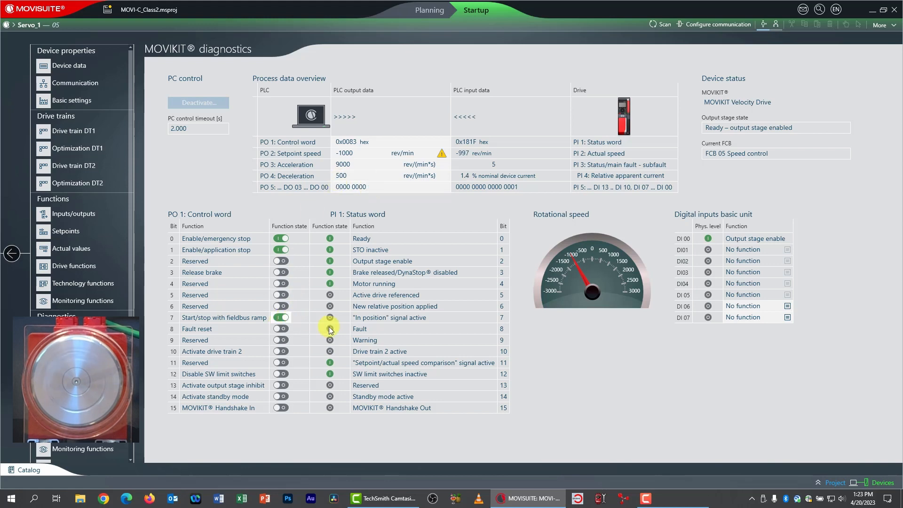
# Step: Stop the drive by switching off control word bits 7, 0 and 1, and activate output stage inhibit
pyautogui.moveTo(329, 326)
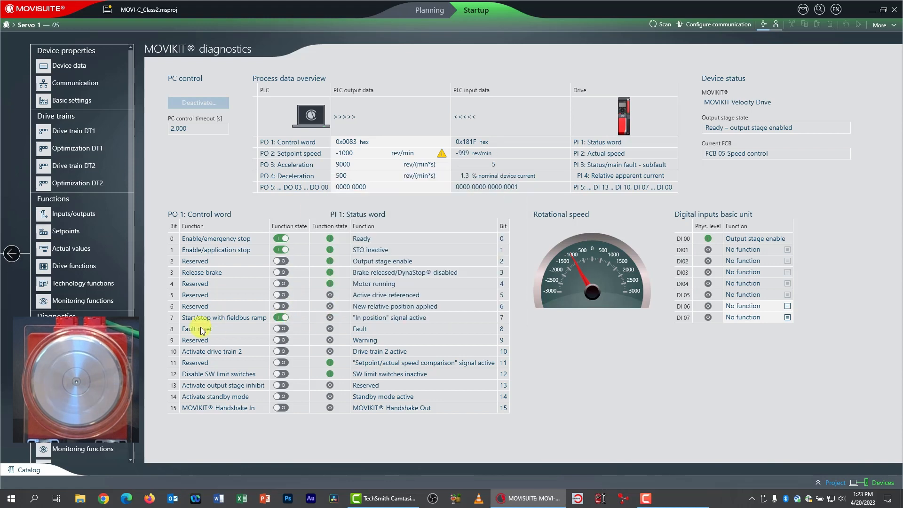
pyautogui.click(284, 318)
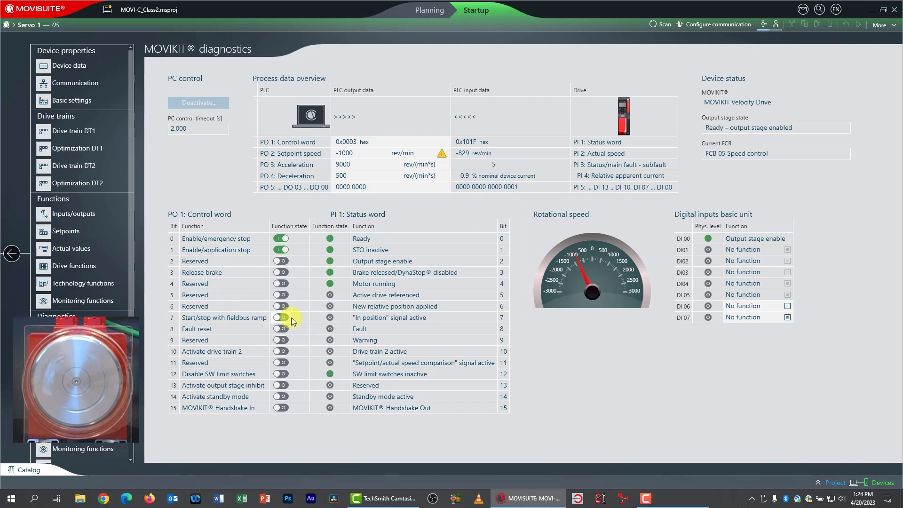
pyautogui.click(281, 239)
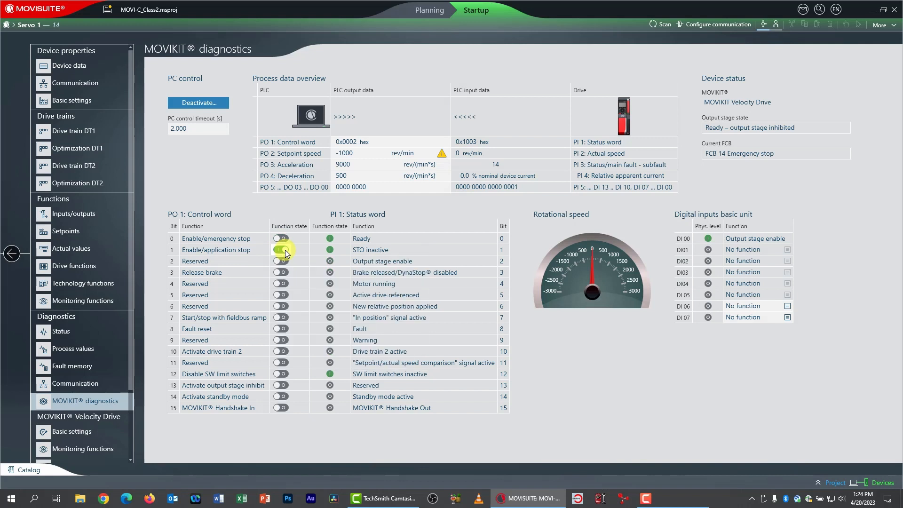
pyautogui.click(284, 386)
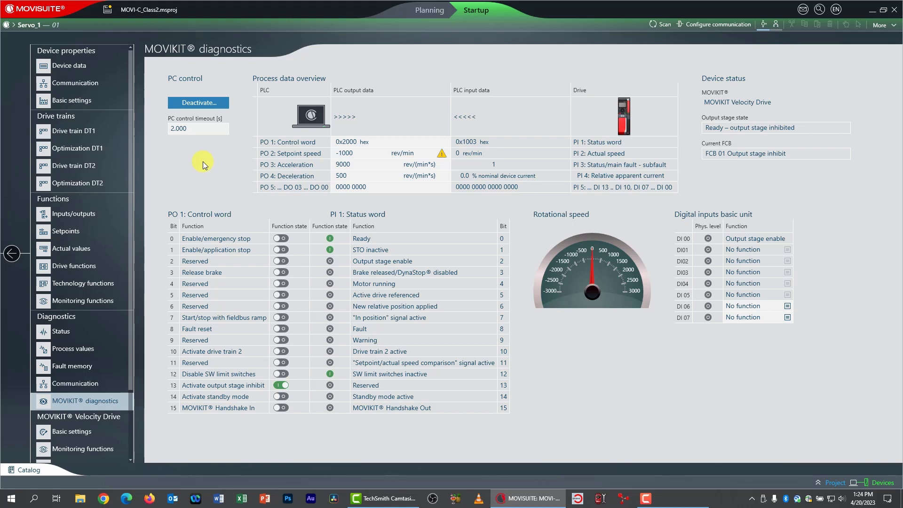
# Step: Deactivate PC control so the control source switches back to fieldbus control
pyautogui.click(200, 104)
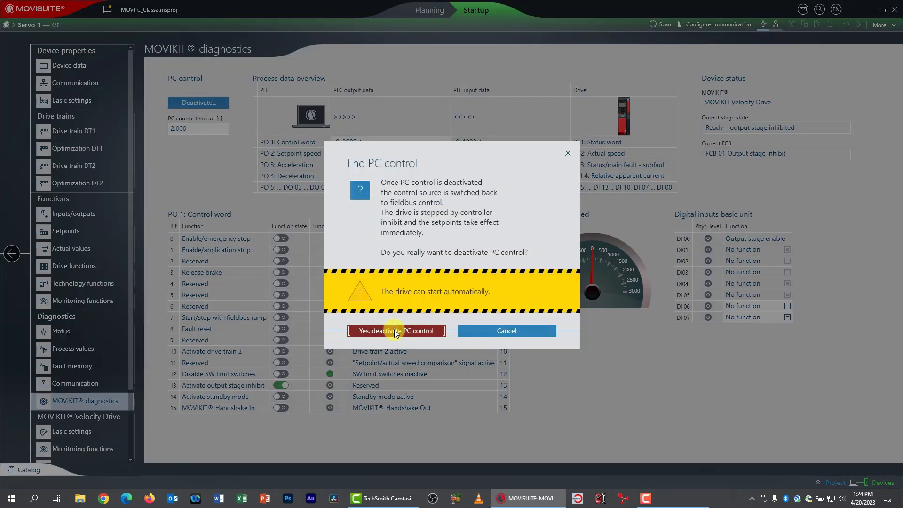
pyautogui.click(395, 331)
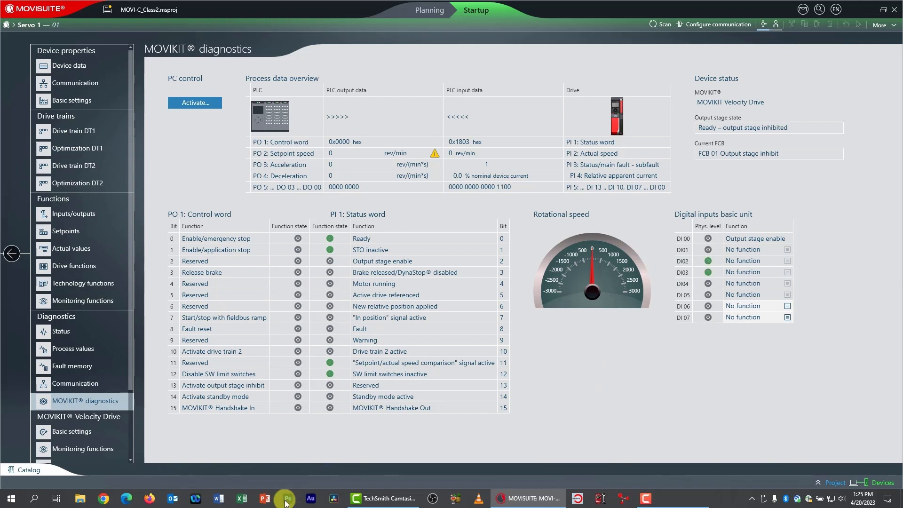
# Step: In the Velocity Drive inputs/outputs, assign HW limit switch positive DT1 to DI 02 and HW limit switch negative DT1 to DI 03
pyautogui.scroll(-2, 82, 410)
pyautogui.scroll(-1, 83, 411)
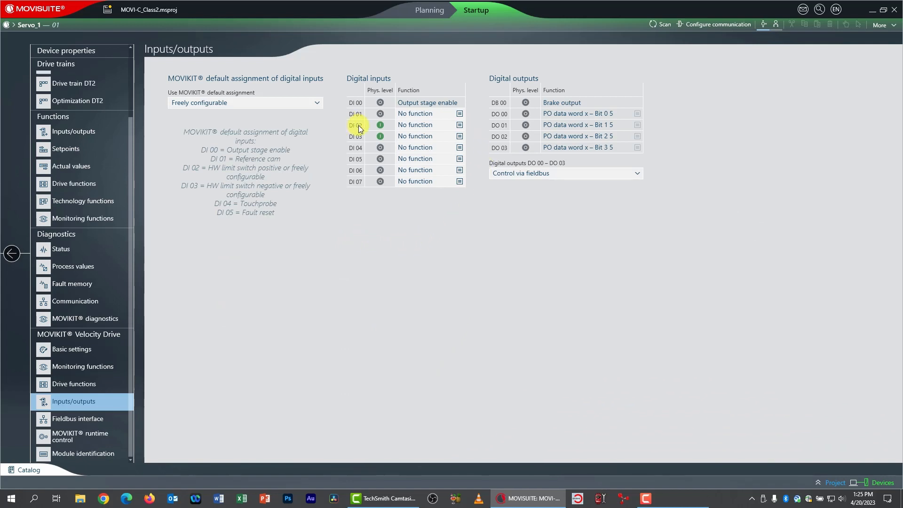
pyautogui.click(460, 124)
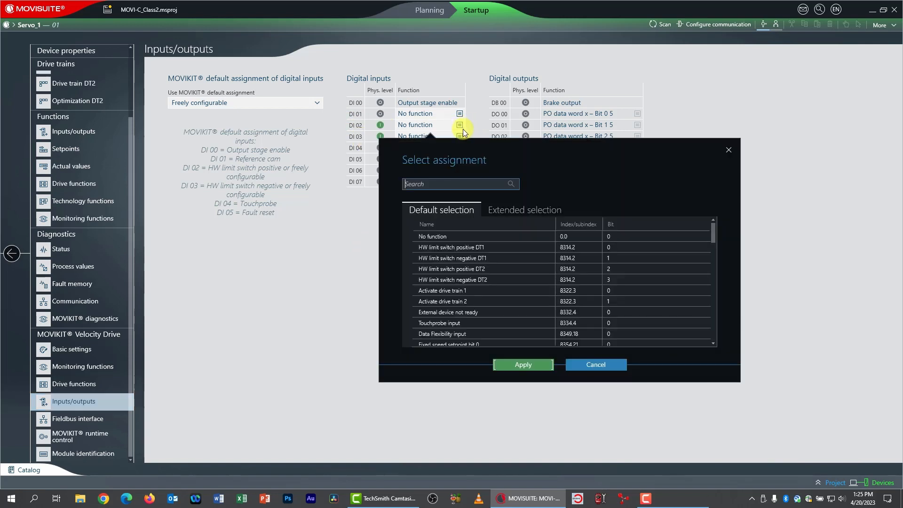
pyautogui.click(476, 246)
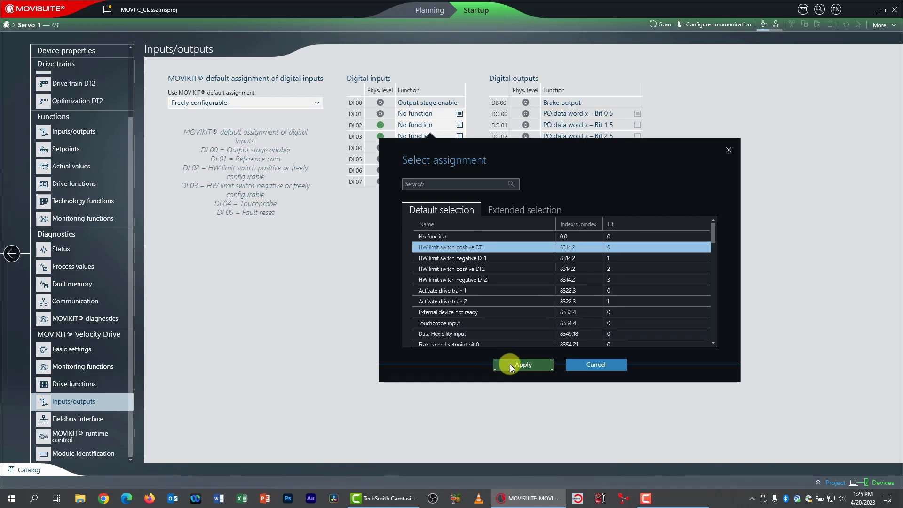
pyautogui.click(512, 365)
pyautogui.click(505, 136)
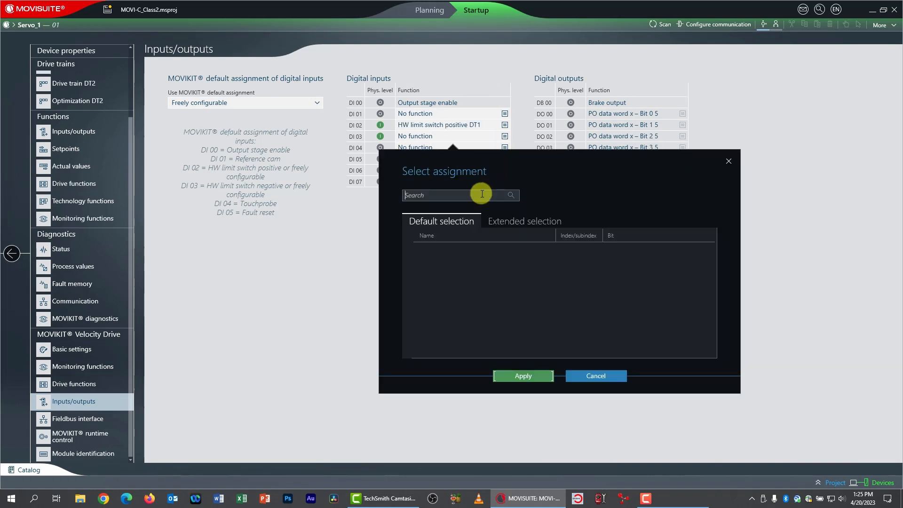
pyautogui.click(468, 267)
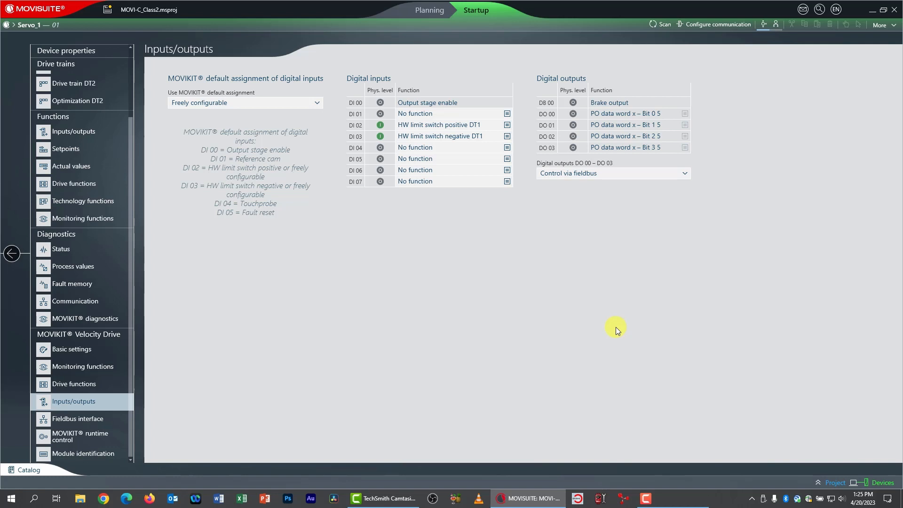
# Step: Activate PC control in MOVIKIT diagnostics and set setpoint speed to 2000 rev/min, acceleration to 9000 and deceleration to 500 rev/(min*s)
pyautogui.click(87, 318)
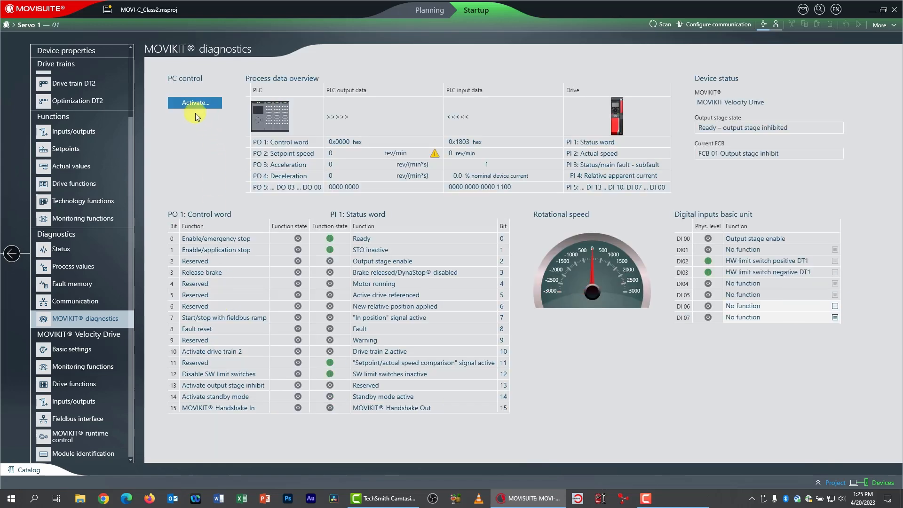
pyautogui.click(192, 101)
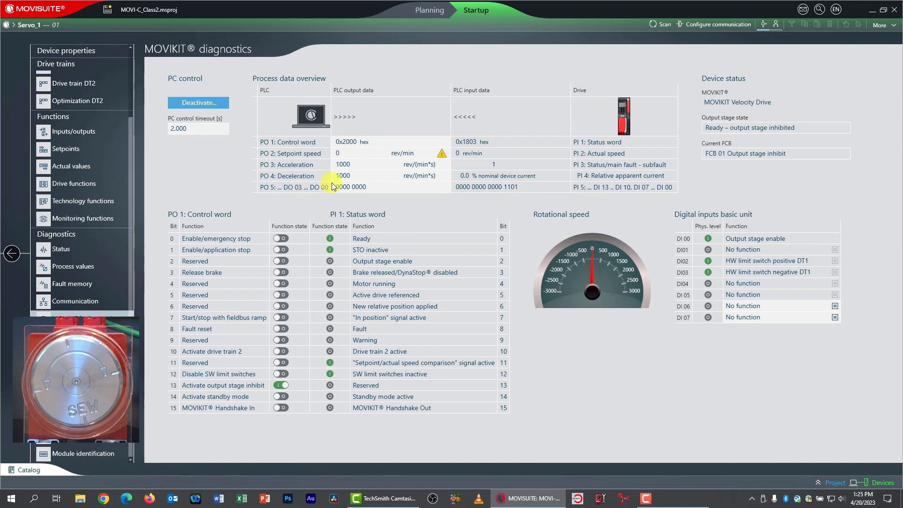
pyautogui.click(349, 154)
pyautogui.write('2000')
pyautogui.click(359, 164)
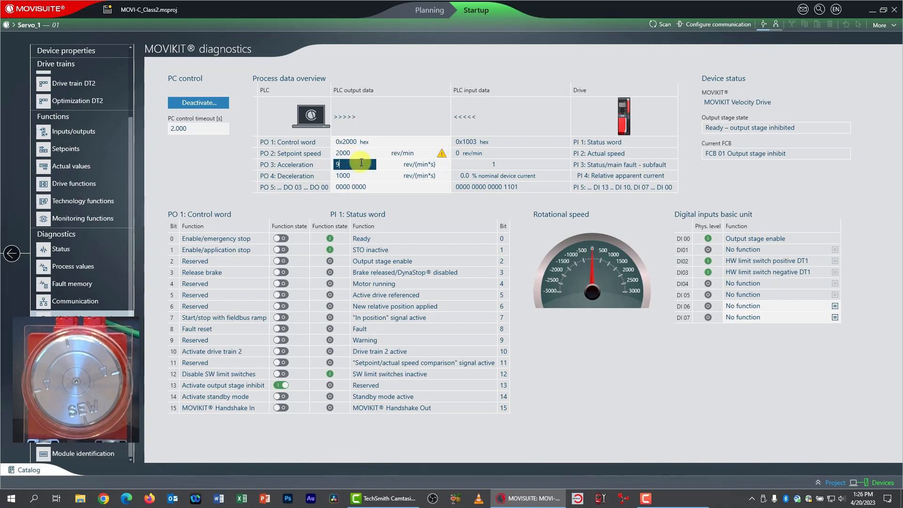
pyautogui.write('9000')
pyautogui.click(359, 176)
pyautogui.write('500')
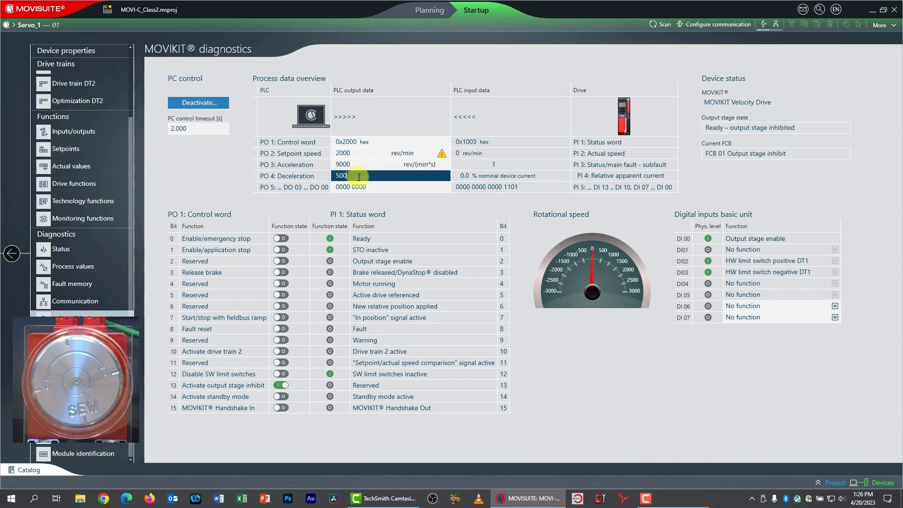
pyautogui.press('Return')
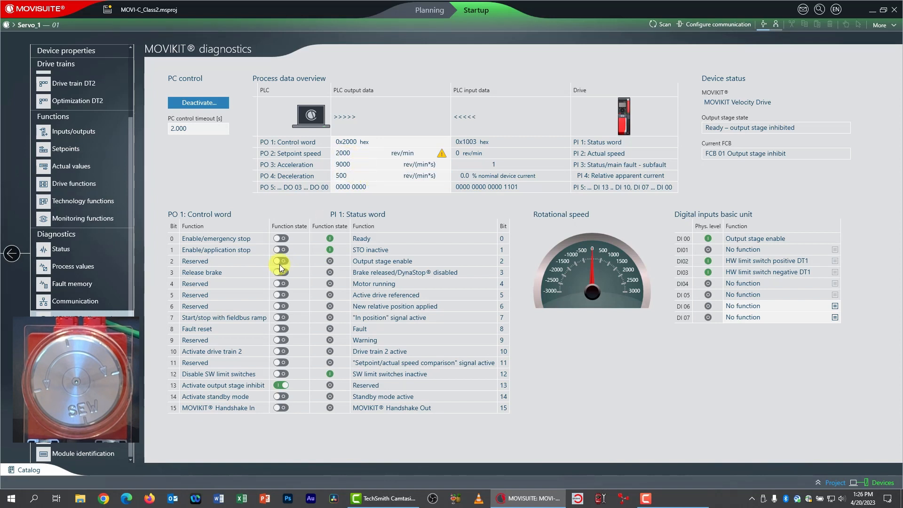
# Step: Start the drive by switching off output stage inhibit and switching on control word bits 0, 1 and 7
pyautogui.click(292, 385)
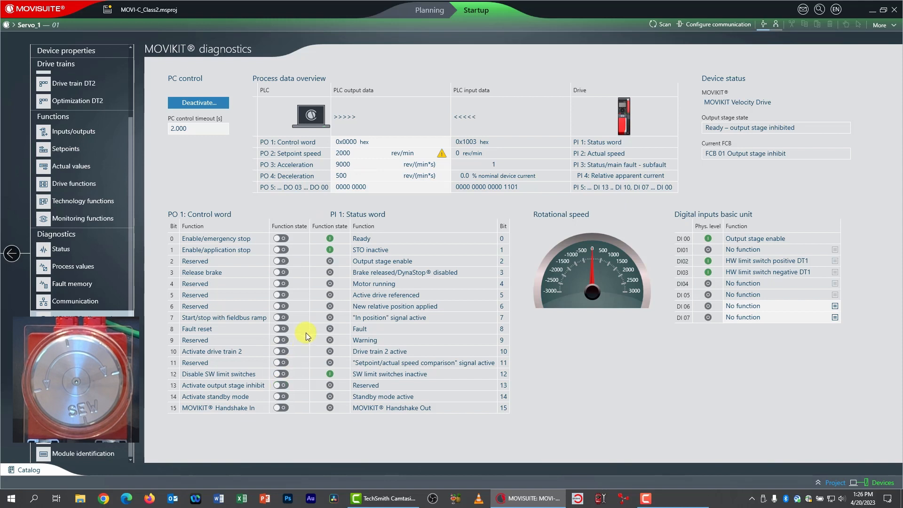
pyautogui.click(281, 239)
pyautogui.click(283, 250)
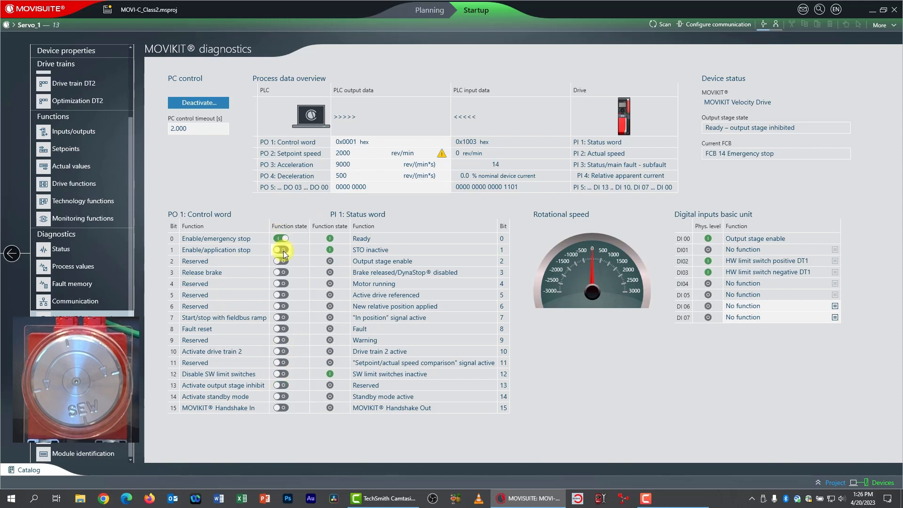
pyautogui.click(278, 318)
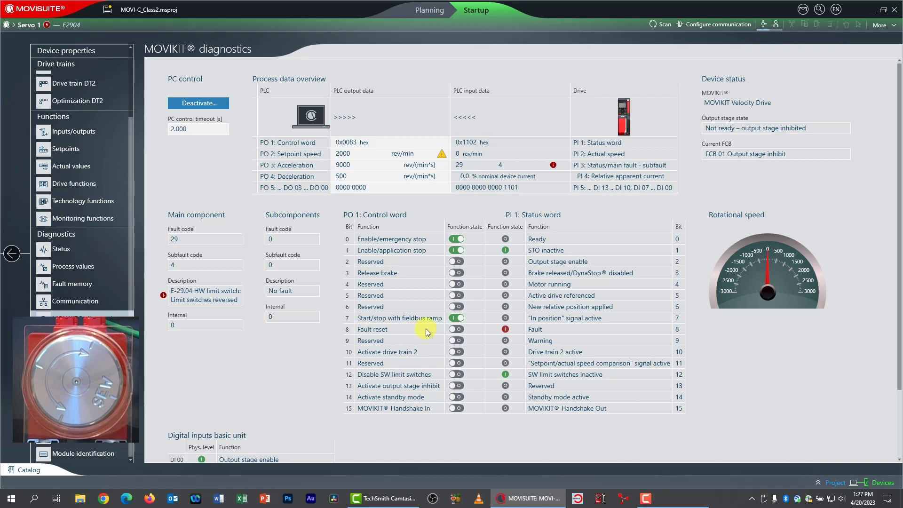
# Step: Reset the hardware limit switch fault by switching the Fault reset bit on and off again
pyautogui.click(455, 329)
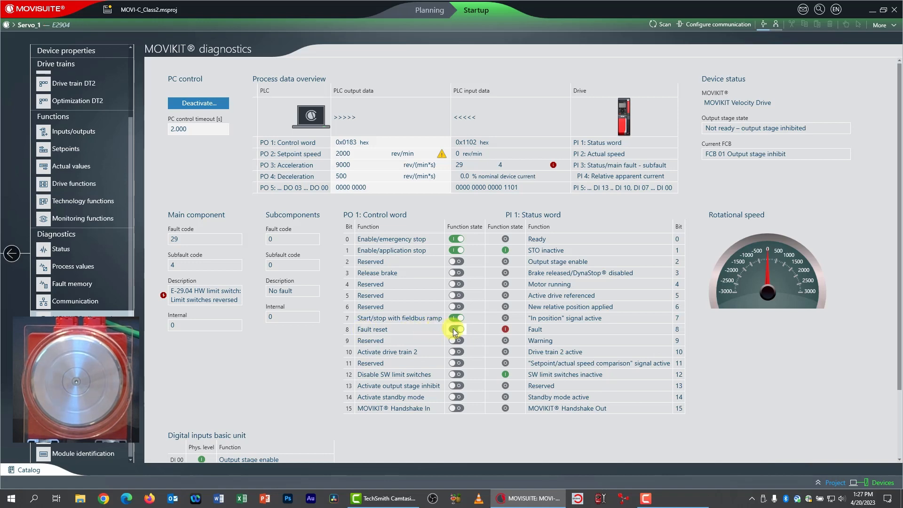
pyautogui.click(281, 329)
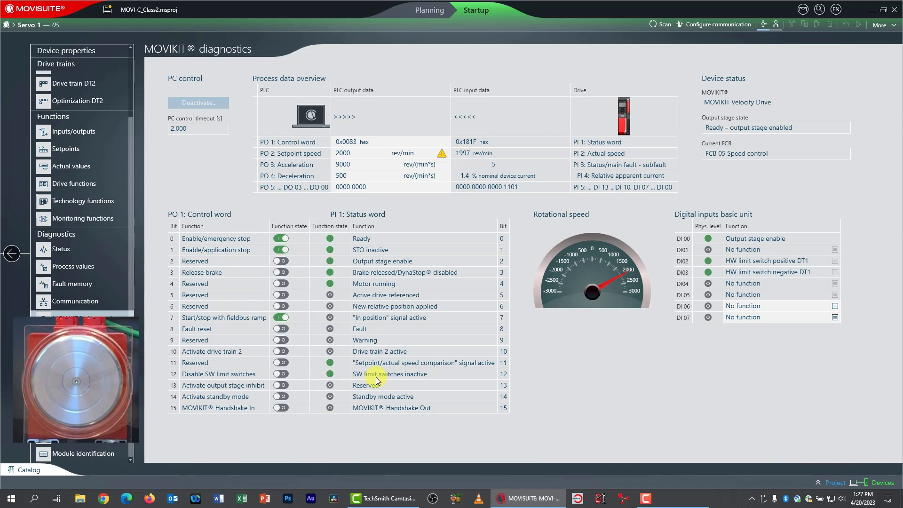
# Step: Stop the running drive by switching off the fieldbus ramp, emergency stop and application stop bits, and activate output stage inhibit
pyautogui.click(281, 317)
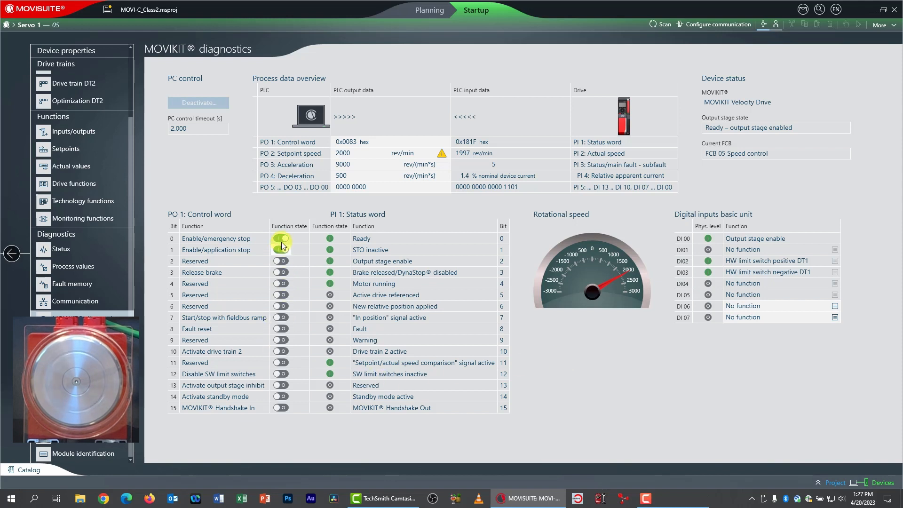
pyautogui.click(281, 239)
pyautogui.click(282, 250)
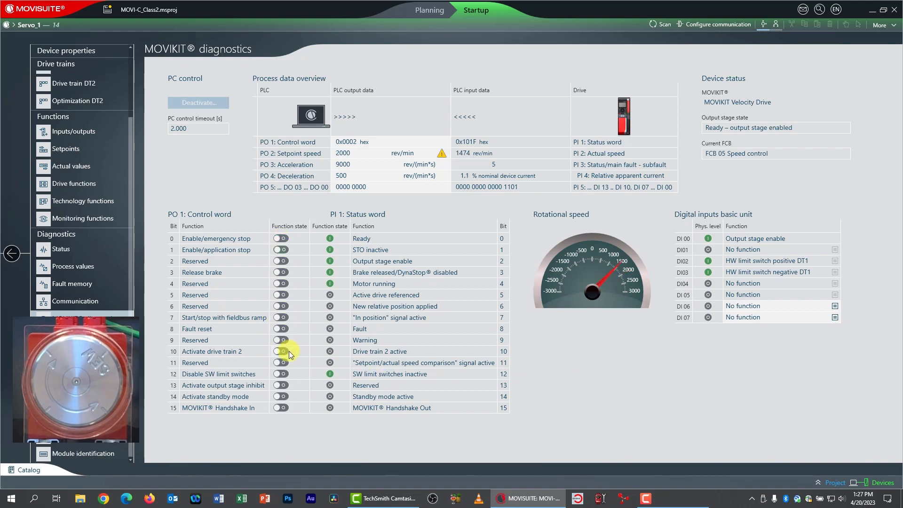
pyautogui.click(282, 387)
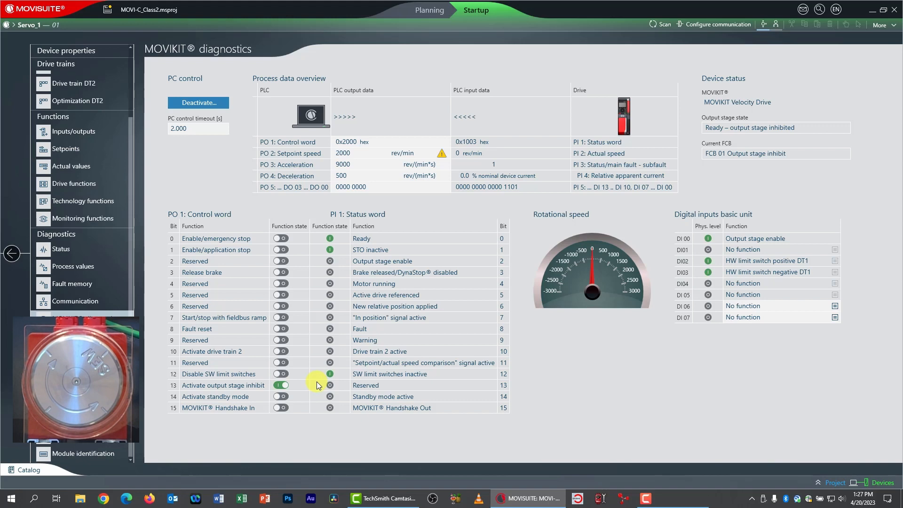
# Step: End PC control to restore fieldbus control, and return to the Servo_1 device overview
pyautogui.click(194, 104)
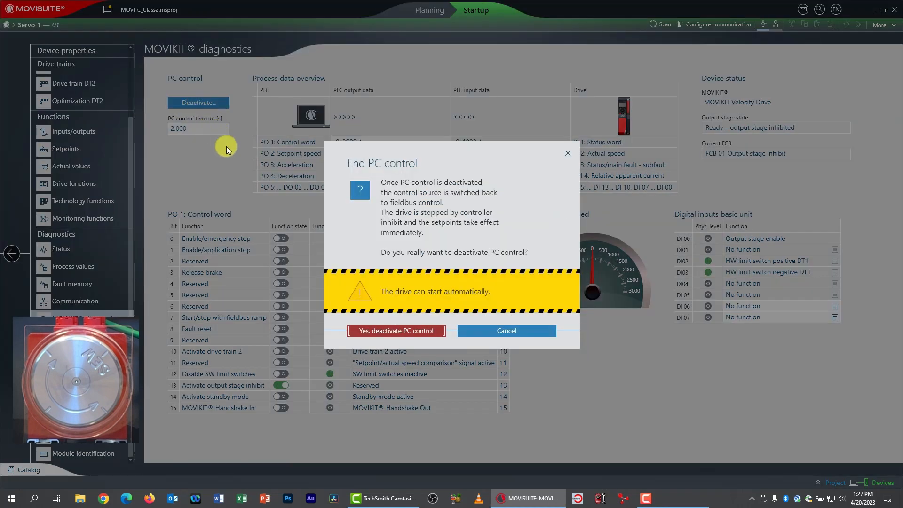
pyautogui.click(401, 331)
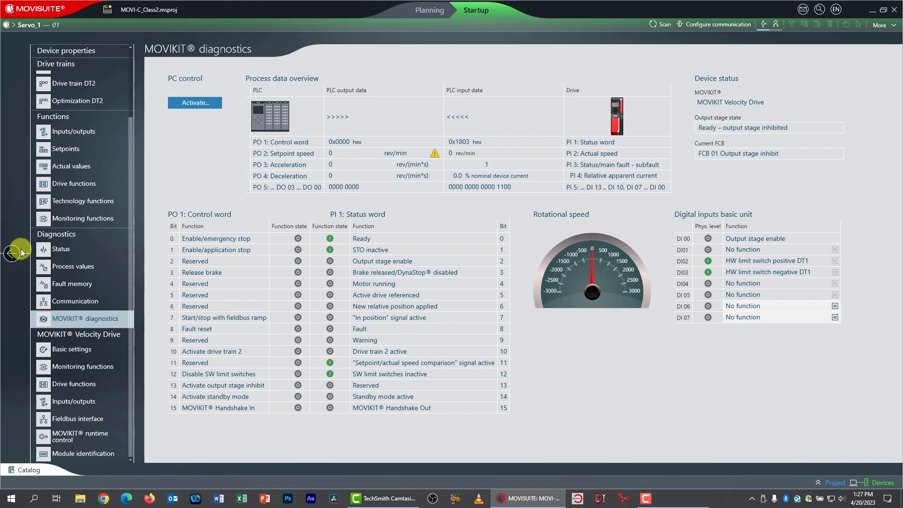
pyautogui.click(15, 253)
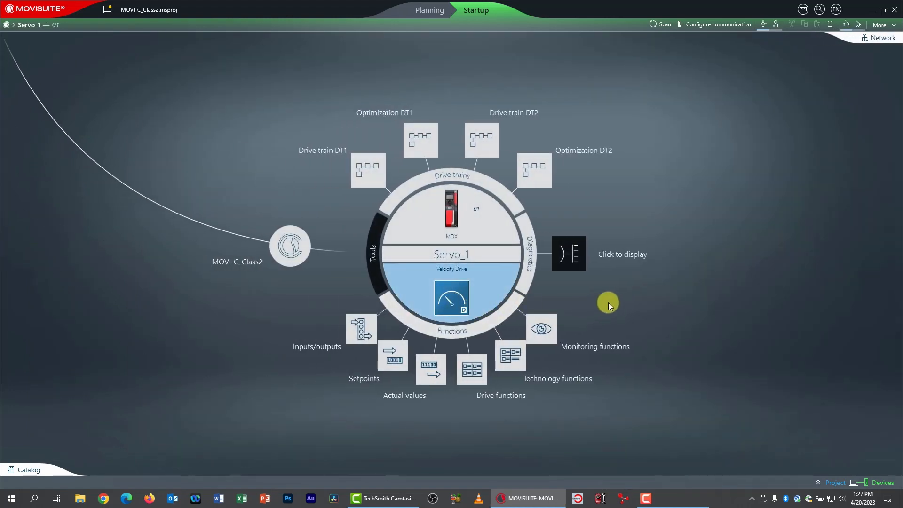